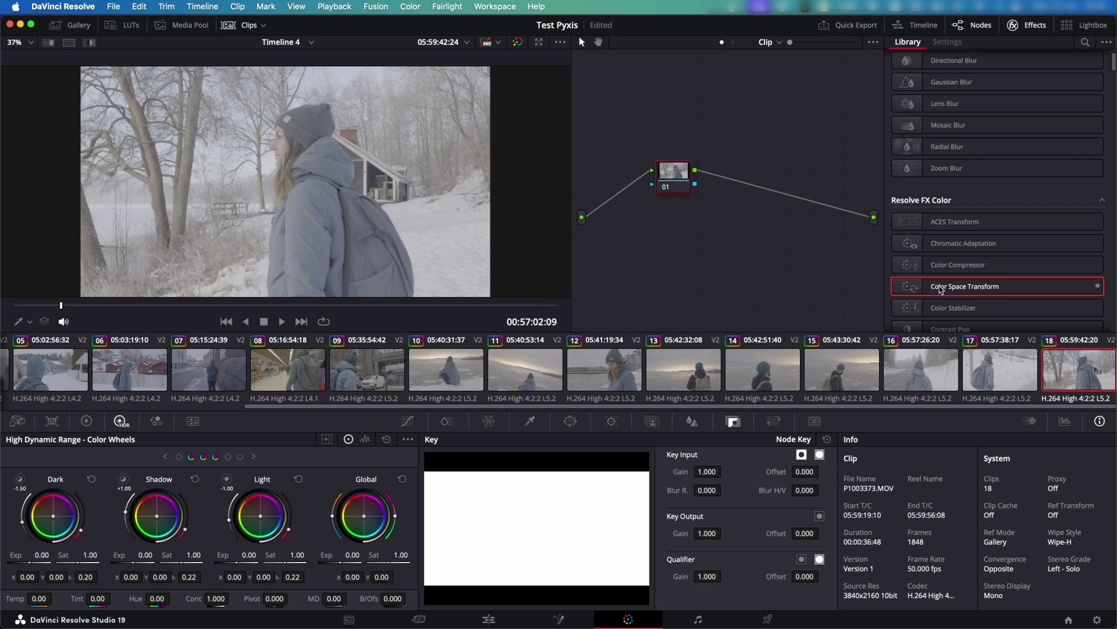
# Apply the Color Space Transform effect to node 01
pyautogui.moveTo(928, 286); pyautogui.dragTo(656, 190)
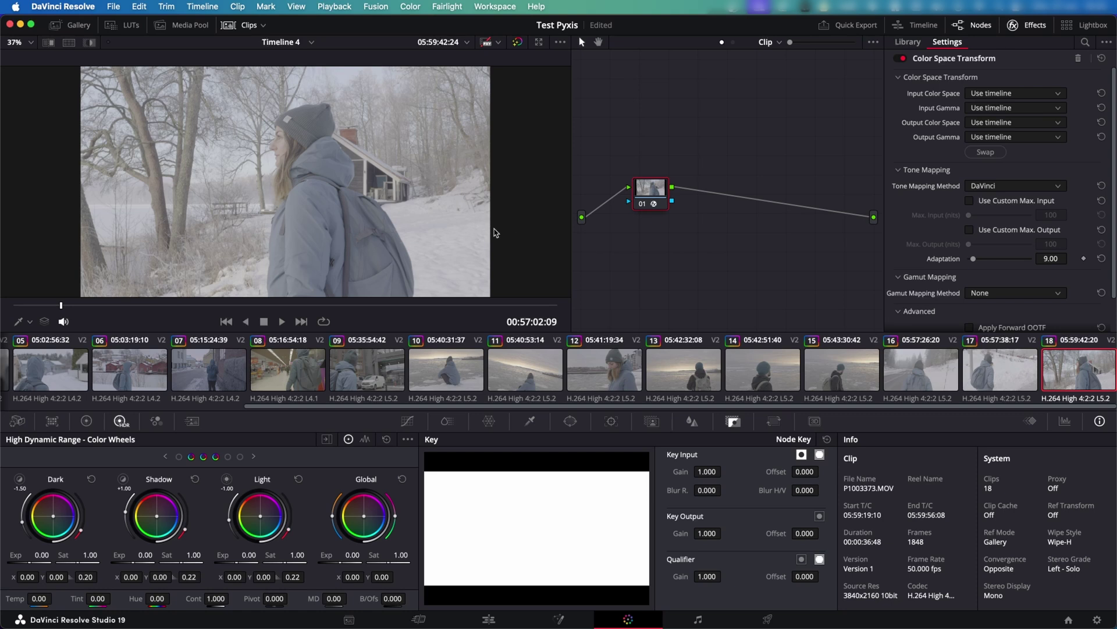
pyautogui.moveTo(653, 197)
pyautogui.mouseDown()
pyautogui.moveTo(674, 210)
pyautogui.moveTo(648, 191)
pyautogui.mouseUp()
pyautogui.rightClick(643, 196)
pyautogui.moveTo(590, 157); pyautogui.dragTo(721, 250)
pyautogui.moveTo(639, 194); pyautogui.dragTo(643, 189)
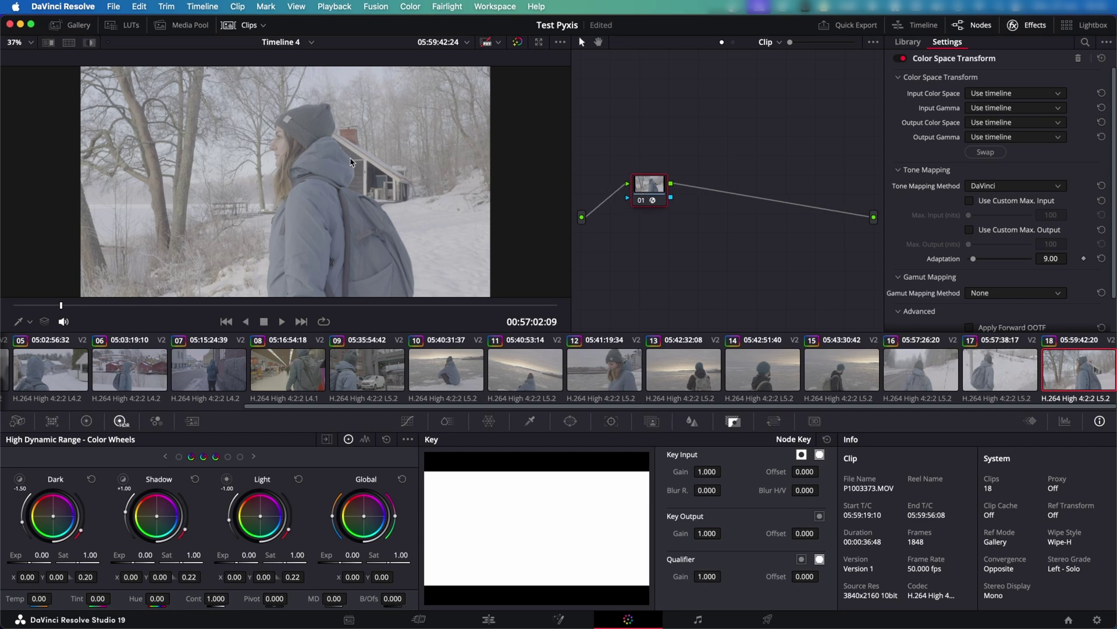
# Give the Color Space Transform node a label beginning with "REC709/"
pyautogui.rightClick(649, 183)
pyautogui.click(686, 220)
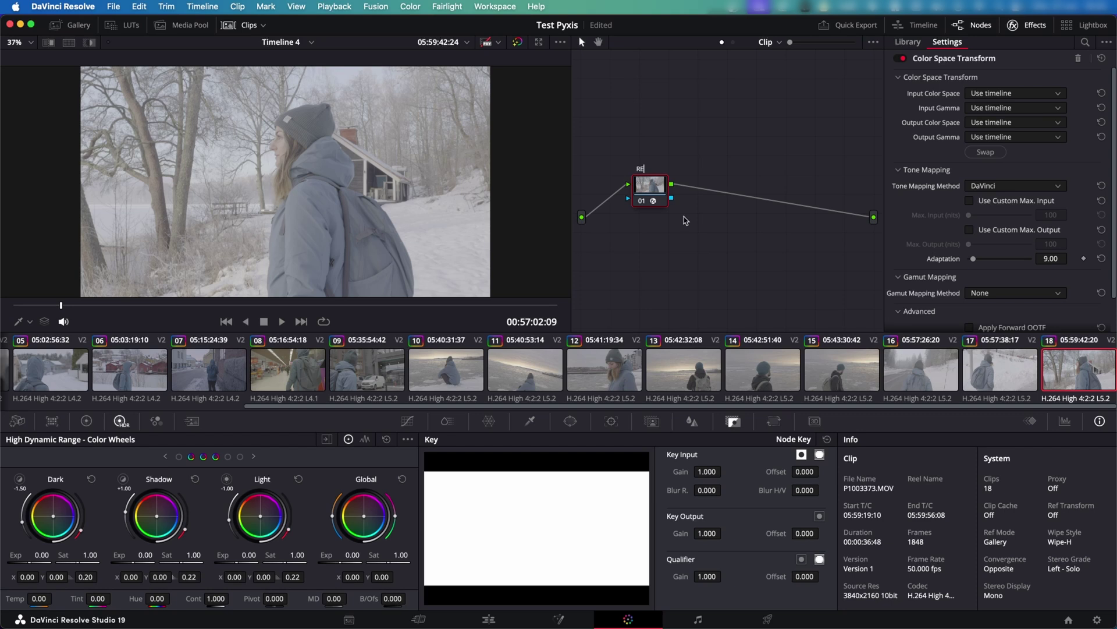
pyautogui.write('REC709/')
pyautogui.press('Return')
pyautogui.moveTo(644, 198); pyautogui.dragTo(680, 191)
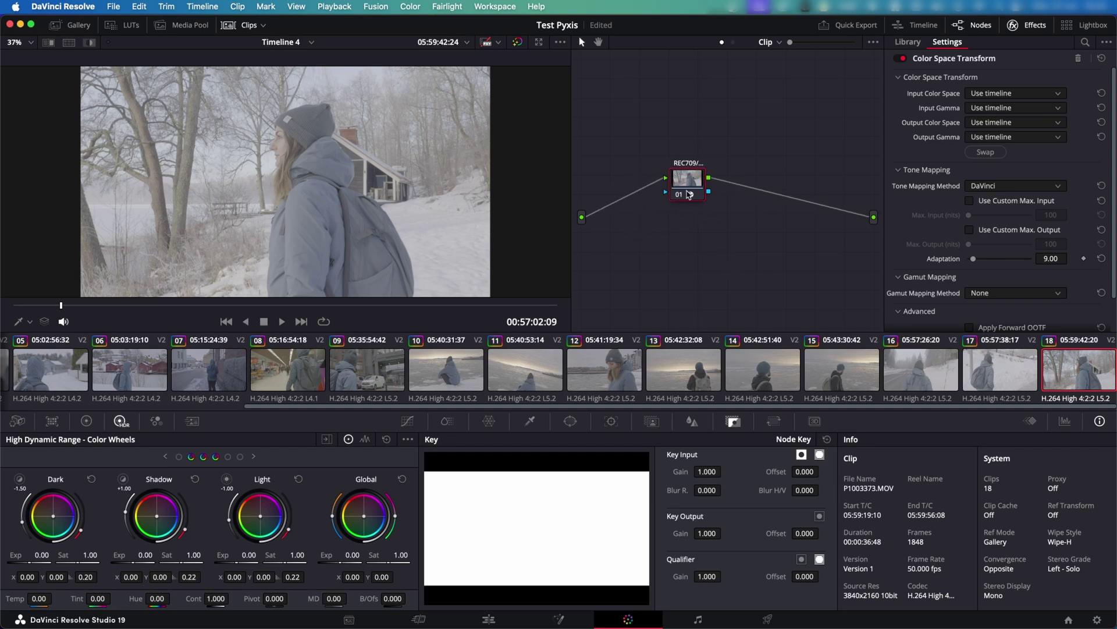
# Set the transform's input color space to Panasonic V-Gamut and its input gamma to Panasonic V-Log
pyautogui.click(996, 94)
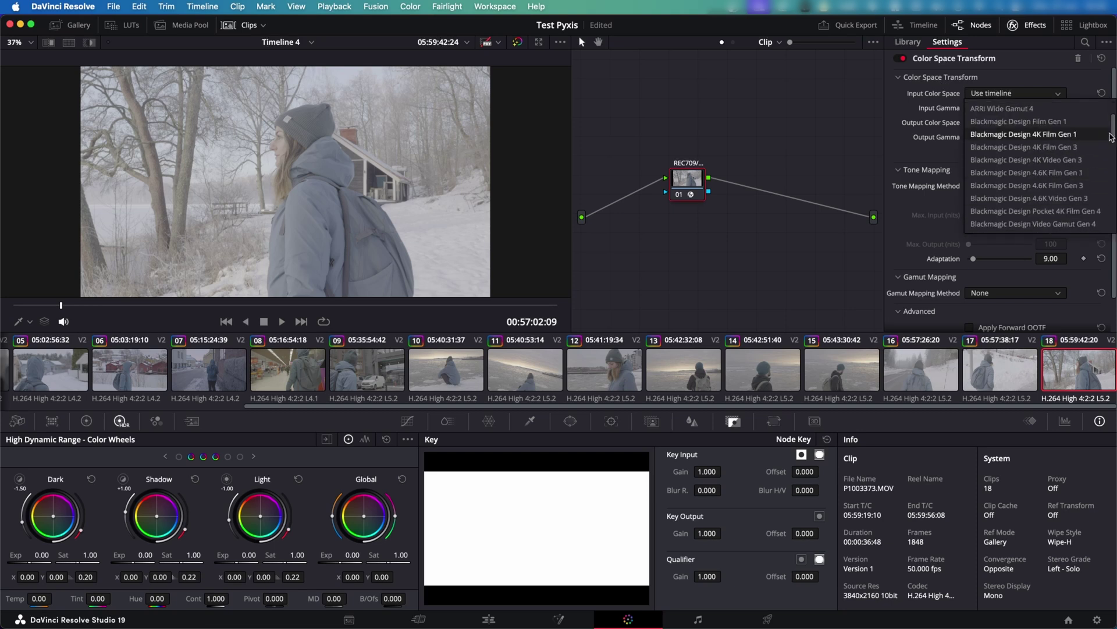
pyautogui.moveTo(1115, 134); pyautogui.dragTo(1115, 186)
pyautogui.click(1003, 121)
pyautogui.click(1015, 108)
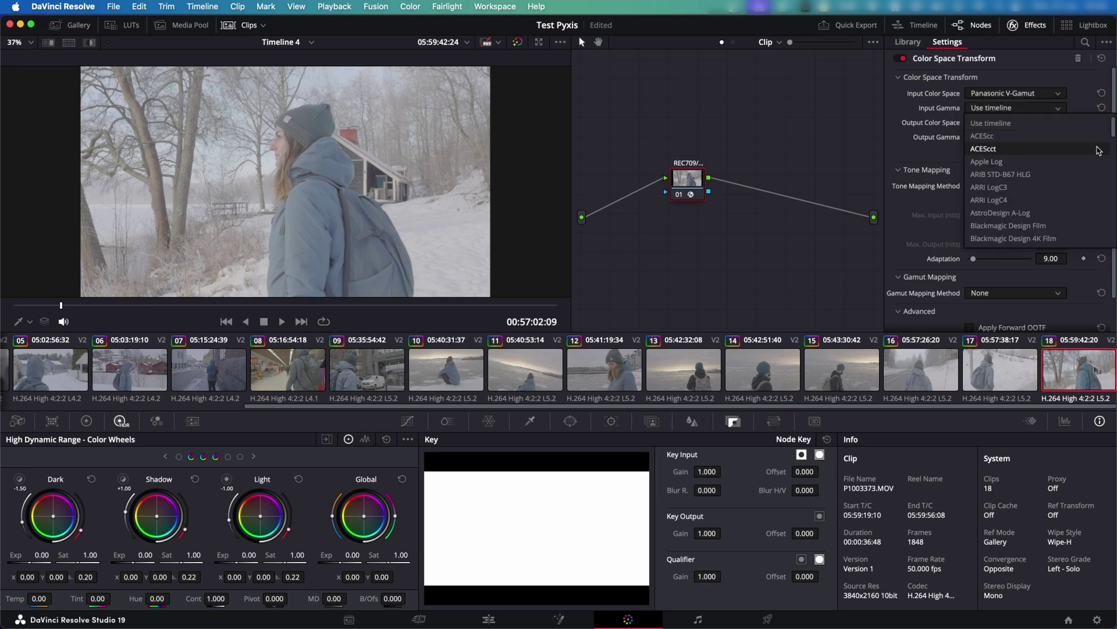
pyautogui.moveTo(1115, 131); pyautogui.dragTo(1114, 209)
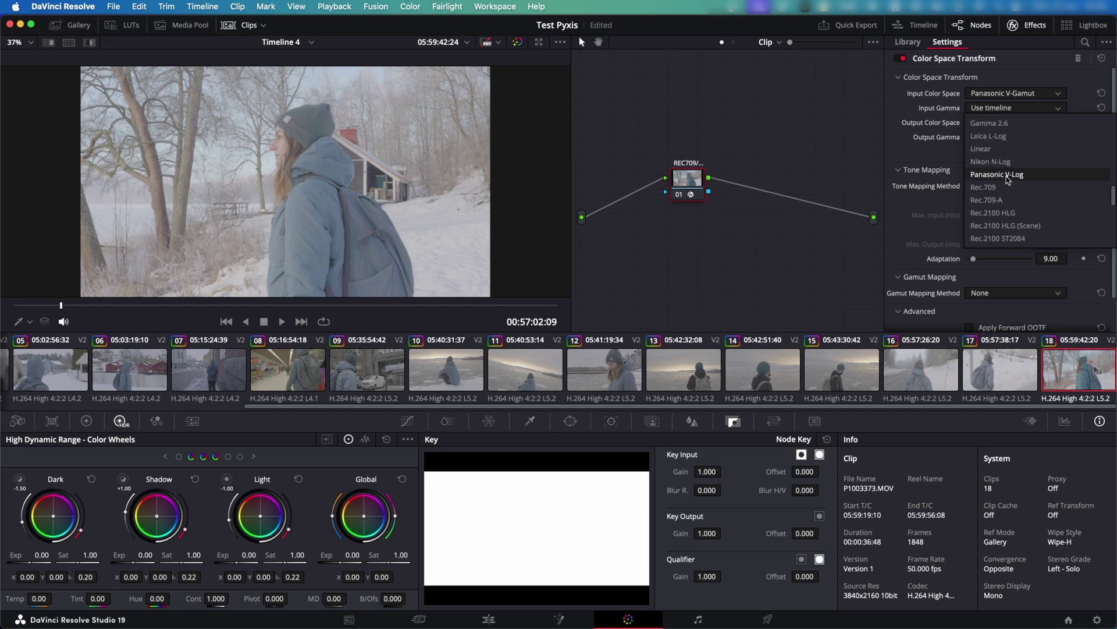
pyautogui.click(997, 175)
pyautogui.moveTo(706, 179); pyautogui.dragTo(685, 188)
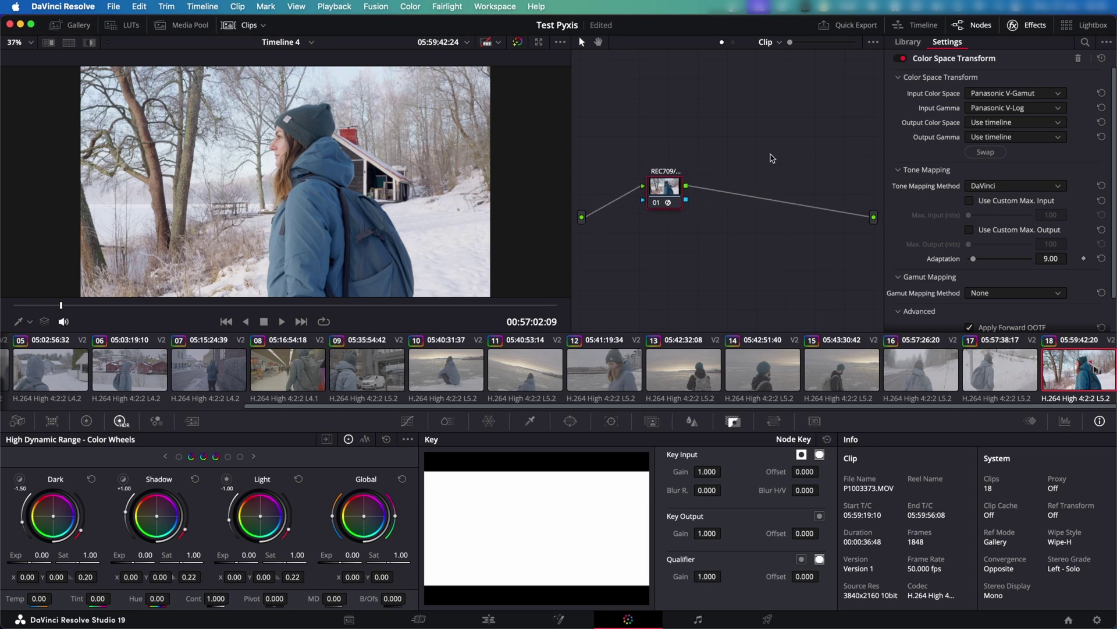
pyautogui.click(1020, 122)
pyautogui.scroll(-10, 998, 201)
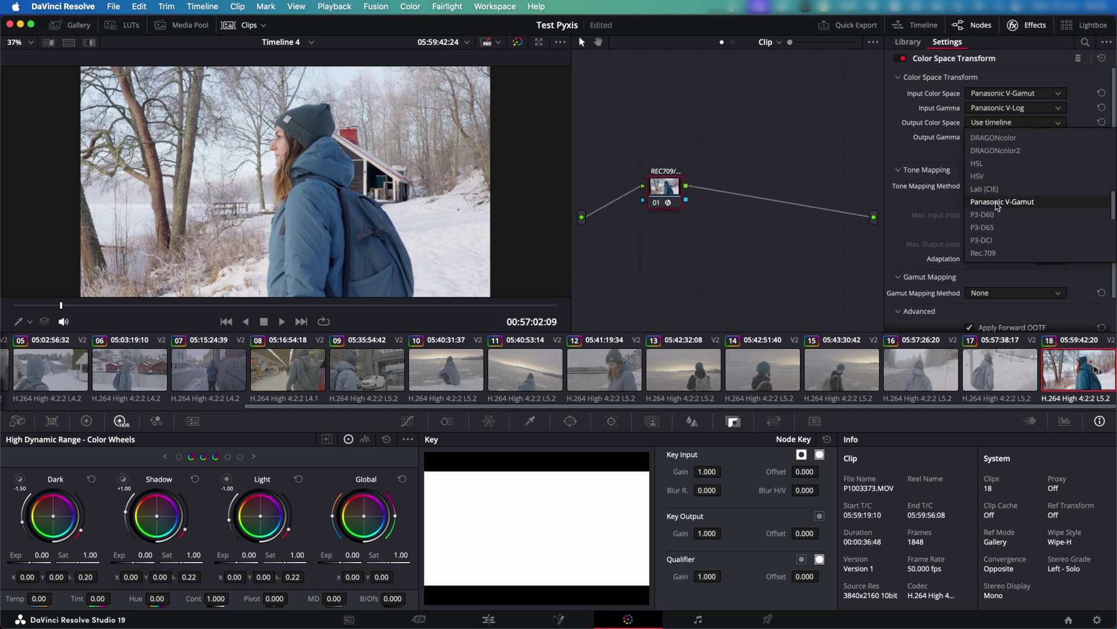
pyautogui.click(1010, 203)
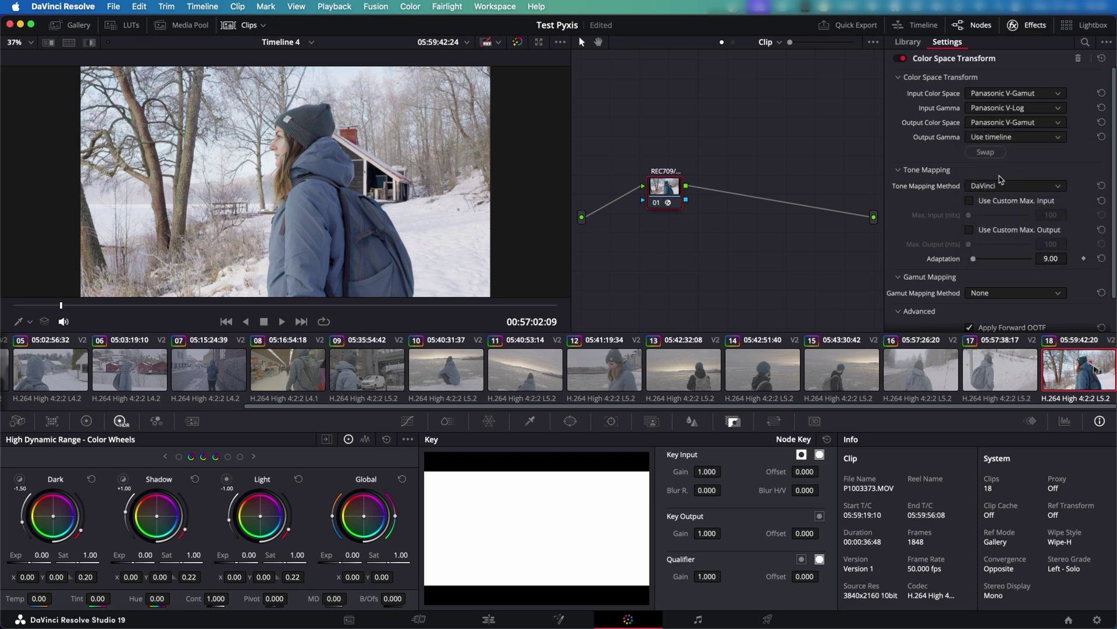
# Set the transform's output color space to Rec.709 and its output gamma to Gamma 2.4
pyautogui.click(996, 123)
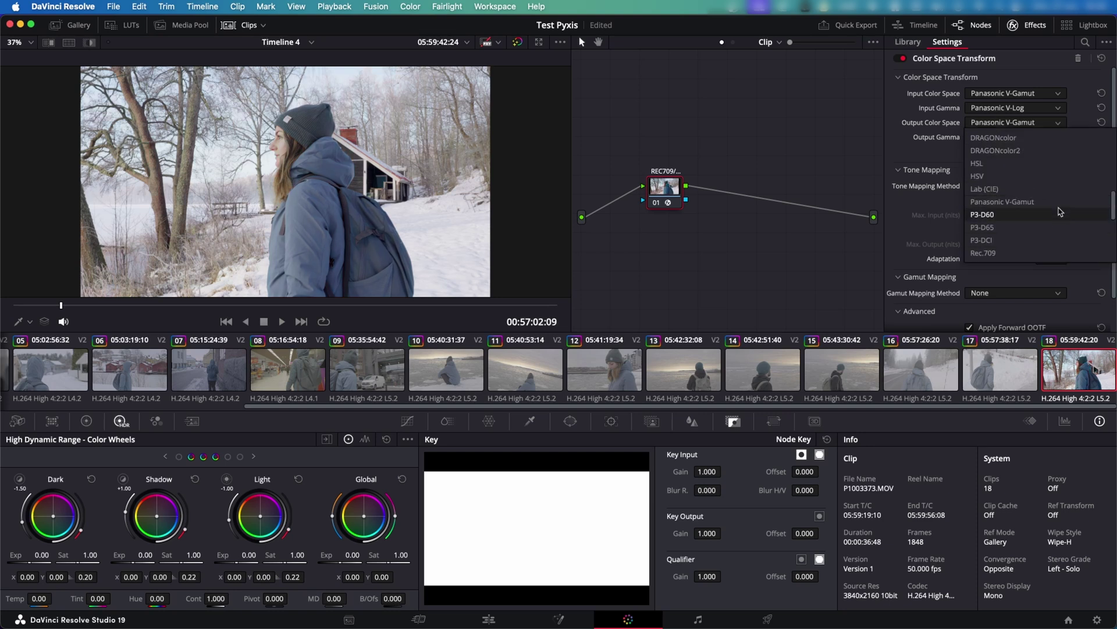
pyautogui.scroll(-2, 1112, 202)
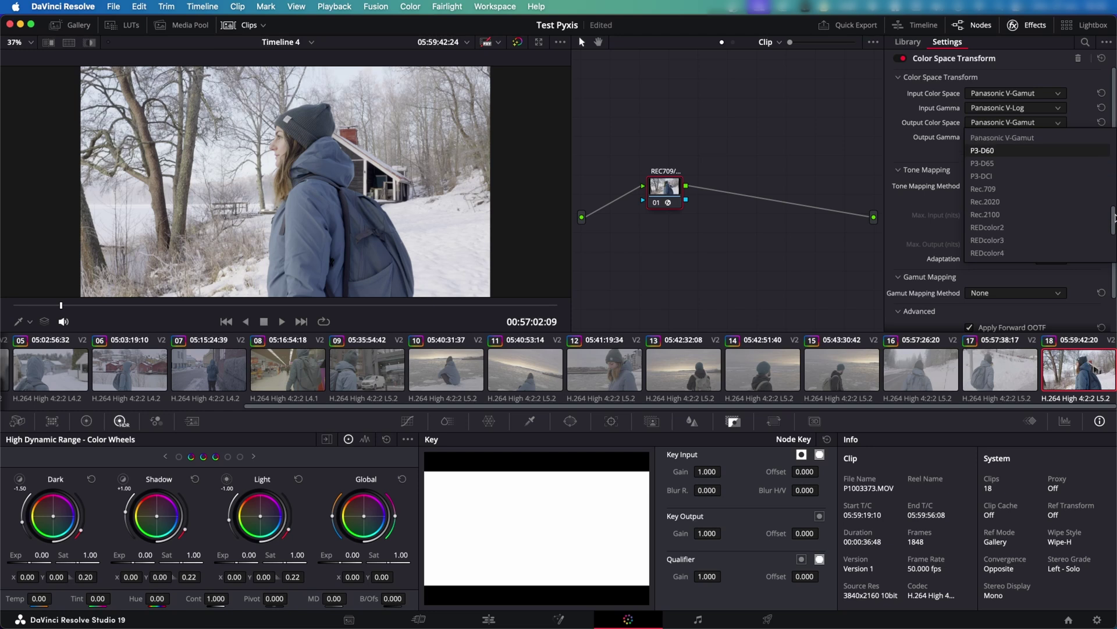
pyautogui.click(989, 192)
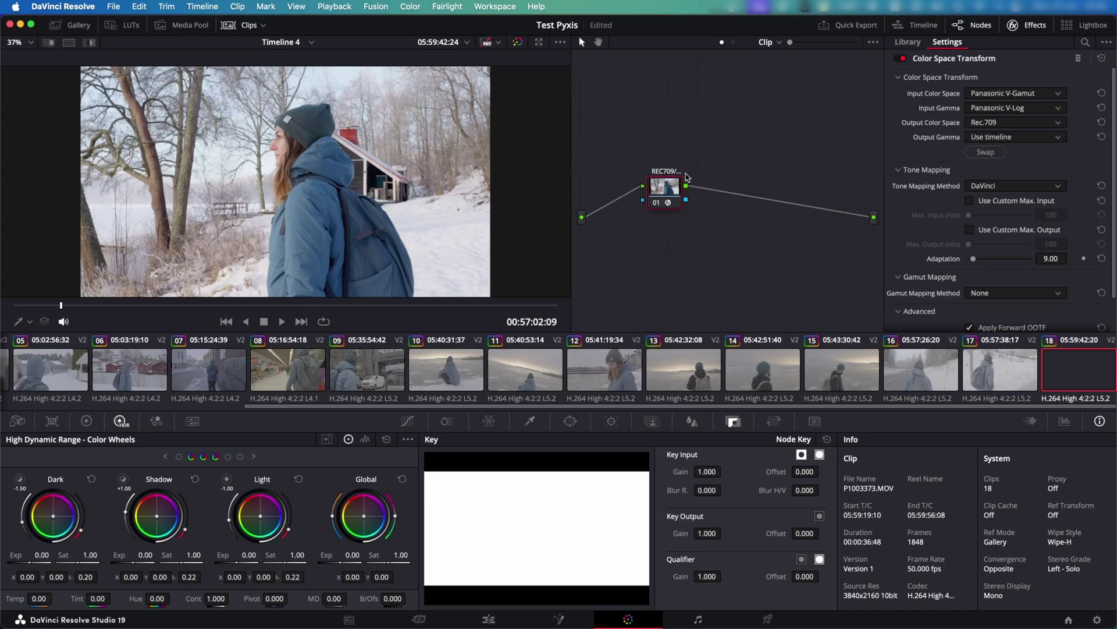
pyautogui.moveTo(664, 187); pyautogui.dragTo(649, 187)
pyautogui.click(1016, 137)
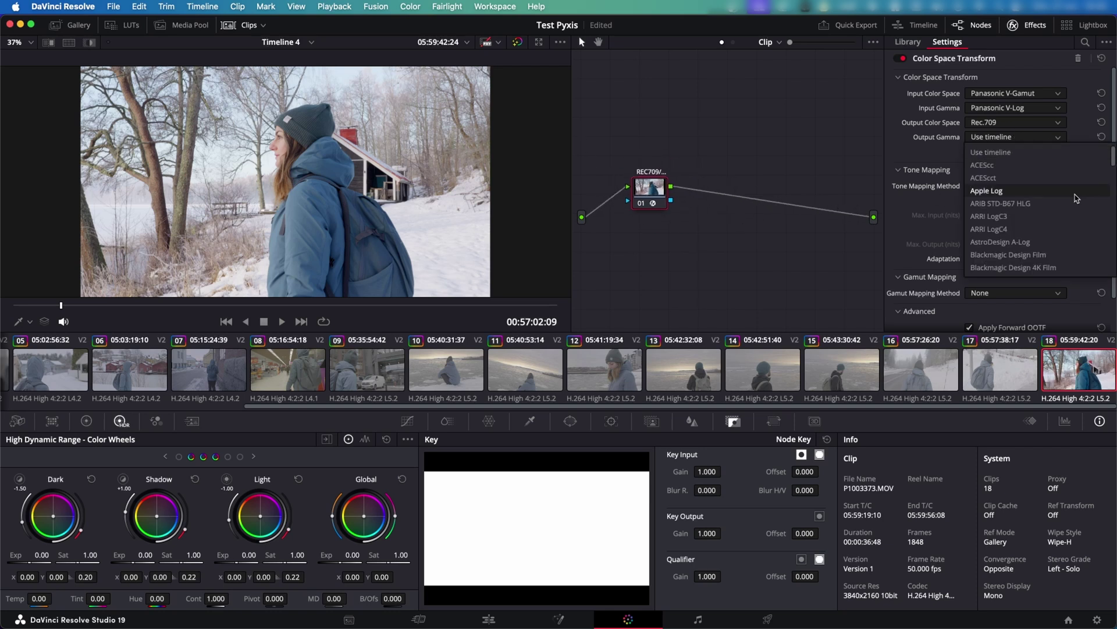
pyautogui.scroll(-5, 1099, 173)
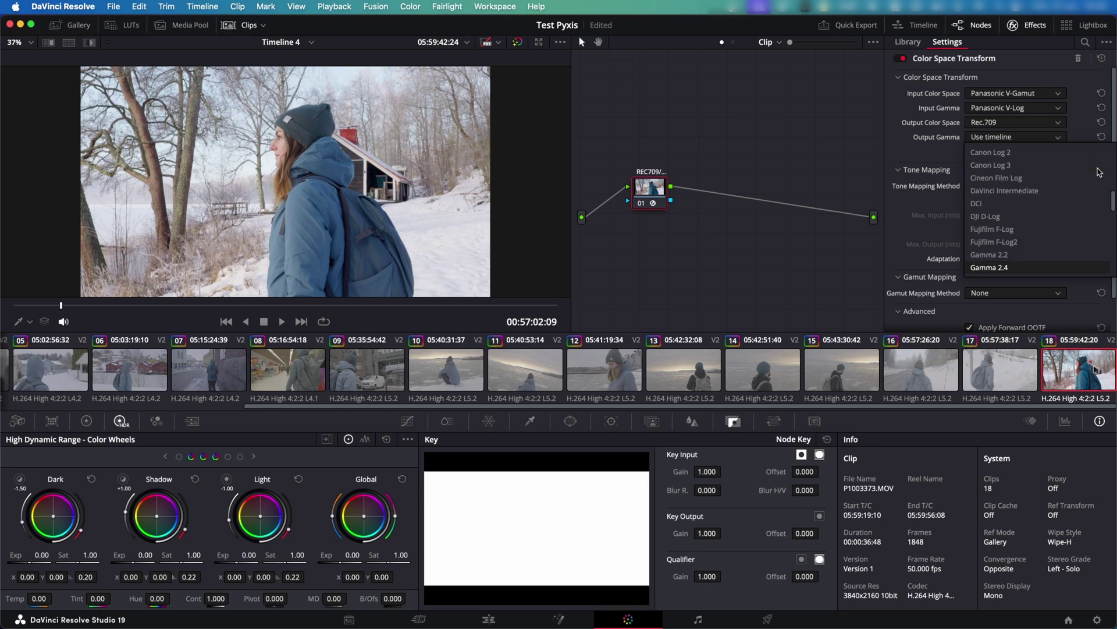
pyautogui.click(1002, 267)
pyautogui.moveTo(651, 188)
pyautogui.mouseDown()
pyautogui.moveTo(709, 186)
pyautogui.moveTo(639, 186)
pyautogui.mouseUp()
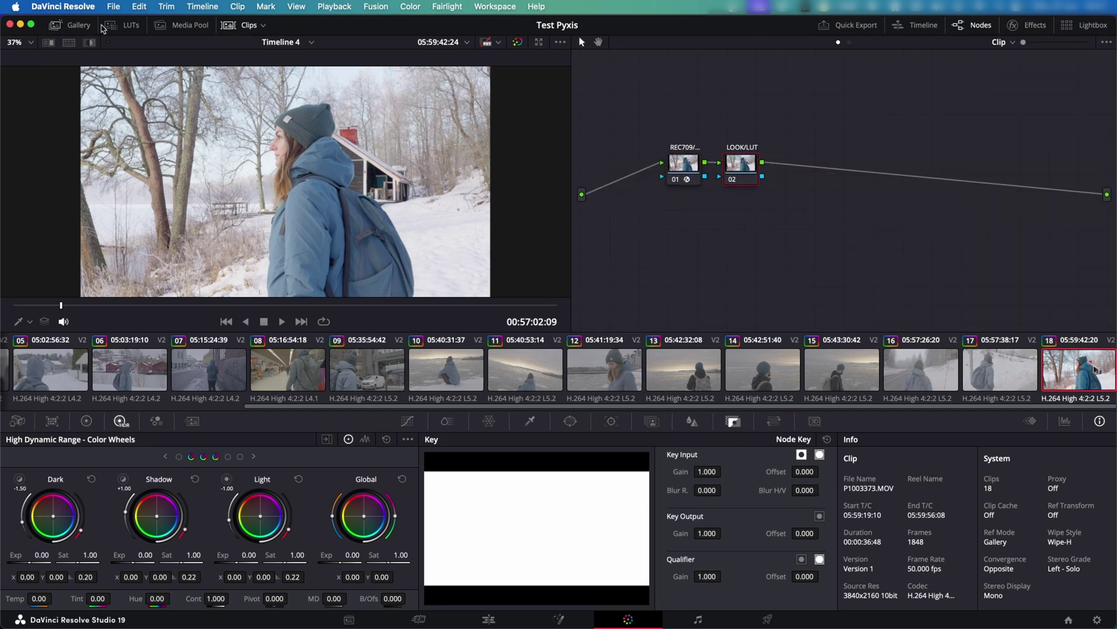
# Apply the Rec709 Kodak 2383 D65 film look LUT to the LOOK/LUT node and preview the shot full screen
pyautogui.click(119, 25)
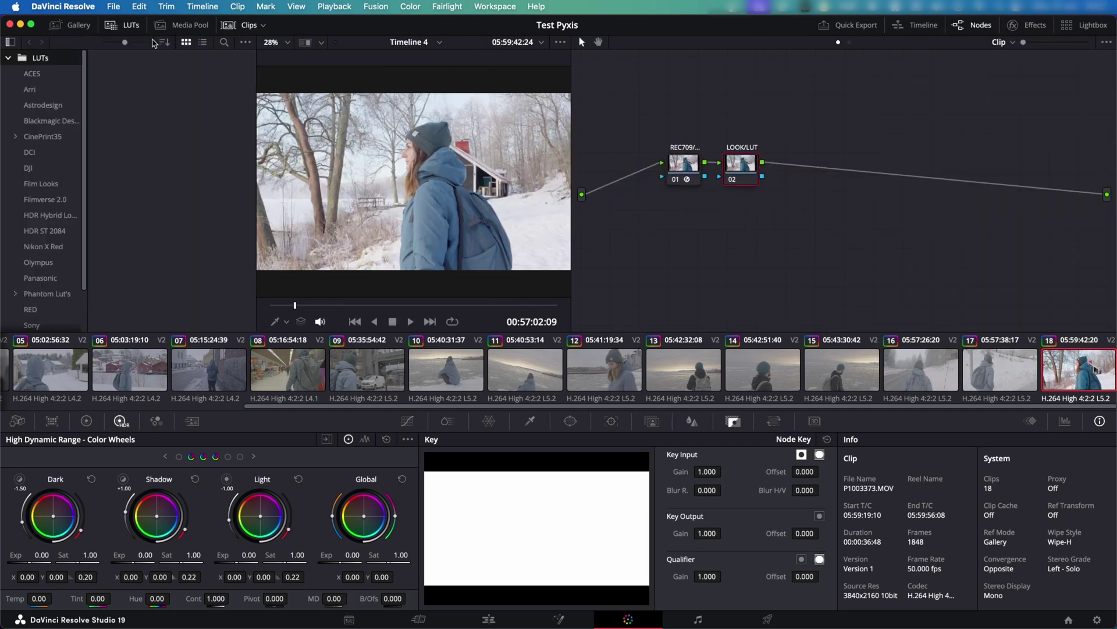
pyautogui.click(39, 184)
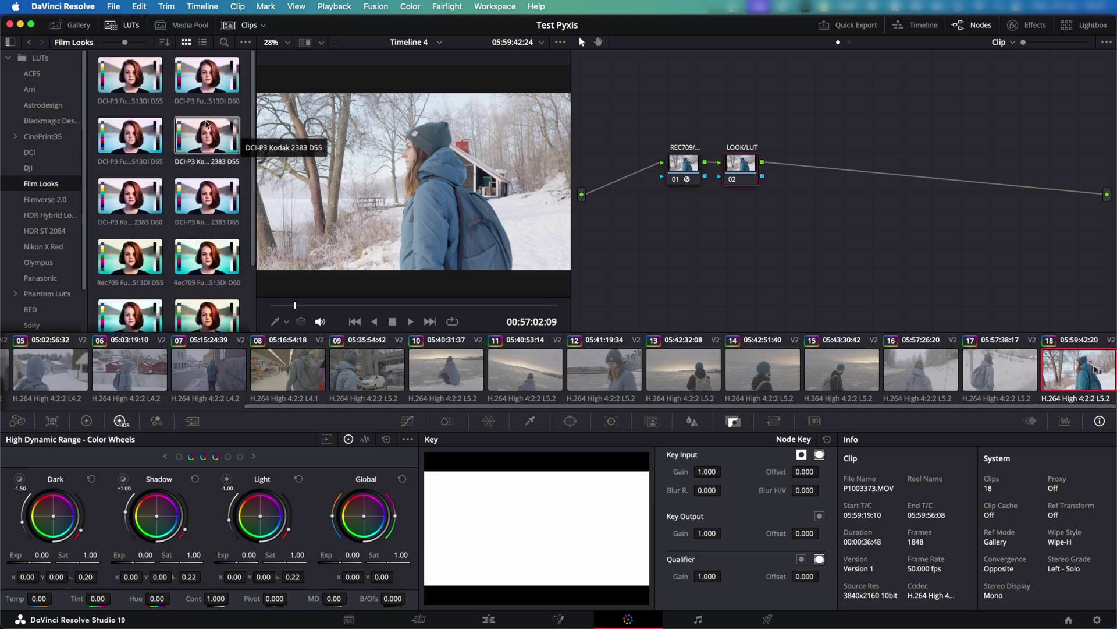
pyautogui.scroll(-2, 233, 175)
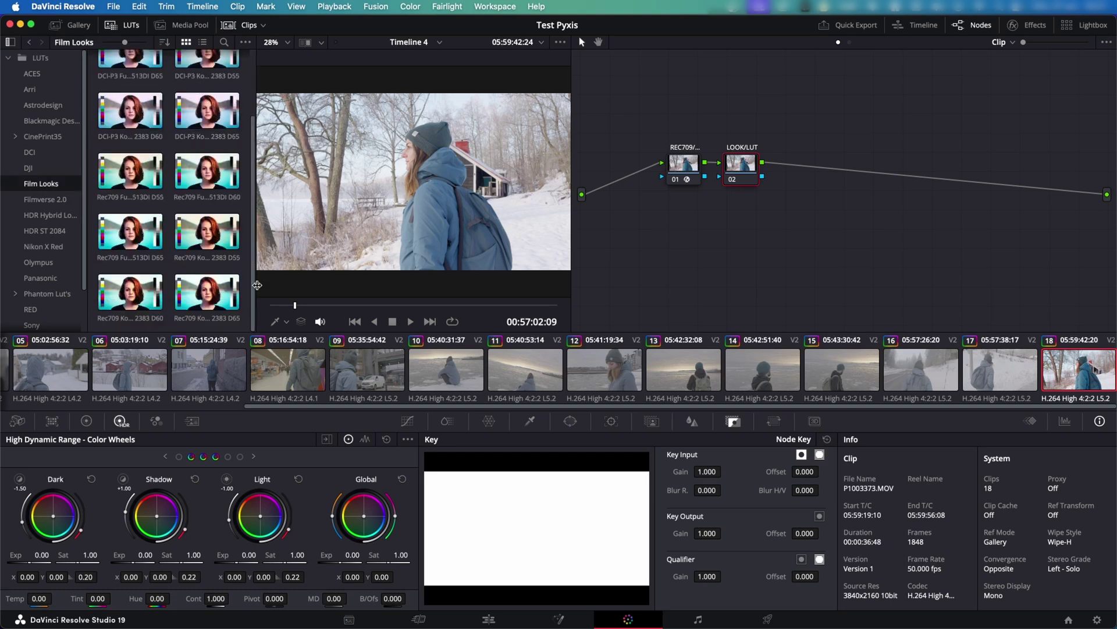
pyautogui.doubleClick(214, 302)
pyautogui.press('super+f')
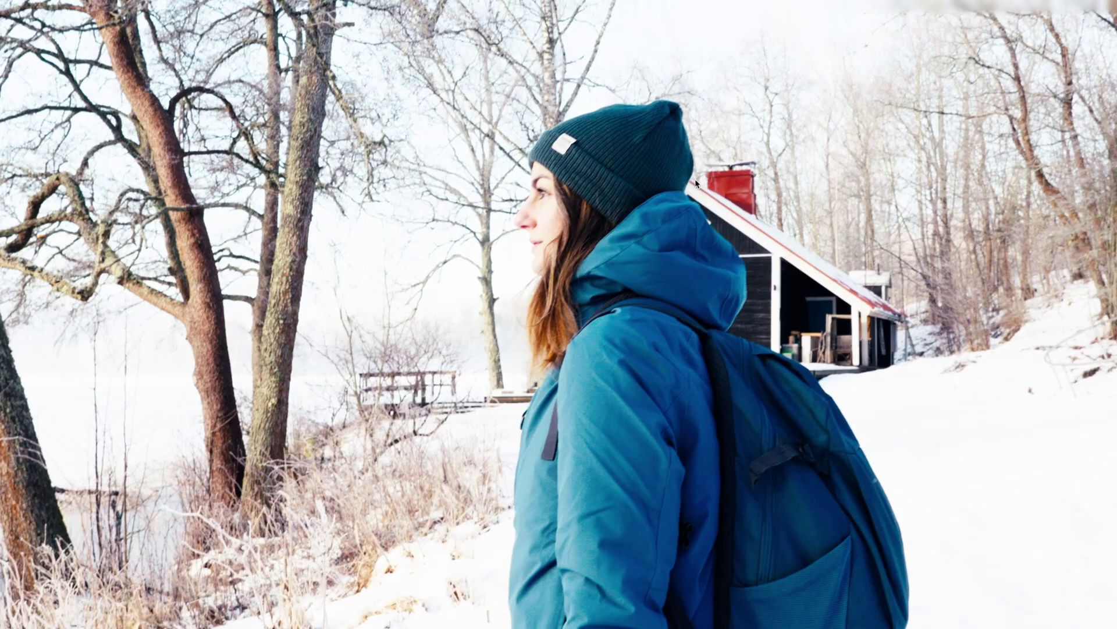
pyautogui.press('Escape')
# Lower the global exposure on the first node to -0.51 and check a later frame of the clip full screen
pyautogui.moveTo(351, 555); pyautogui.dragTo(329, 555)
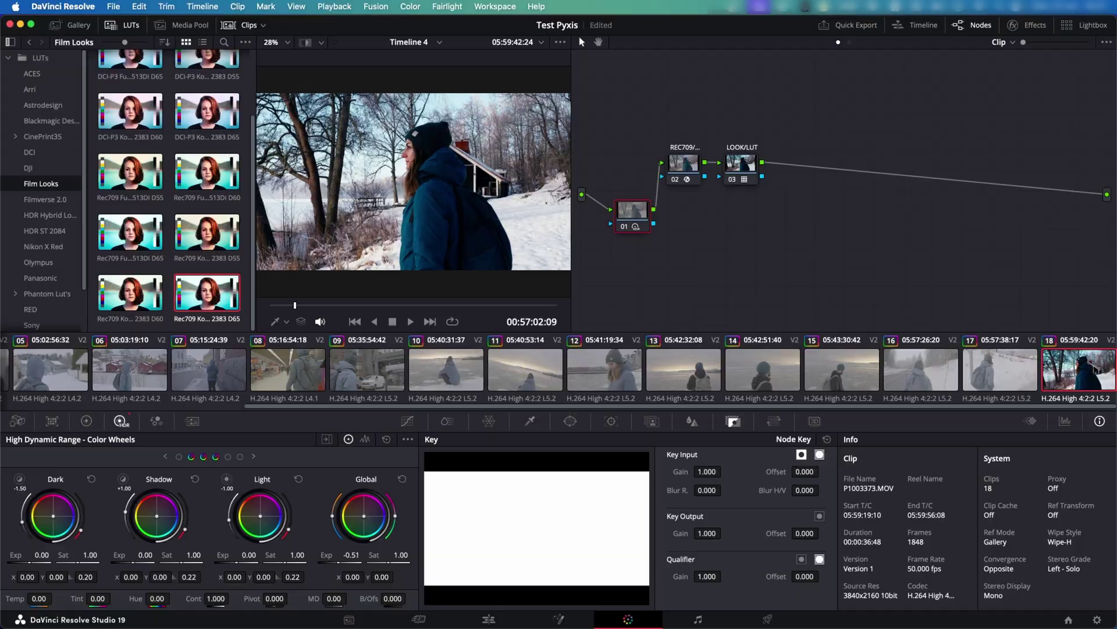
pyautogui.press('super+f')
pyautogui.moveTo(447, 589); pyautogui.dragTo(554, 585)
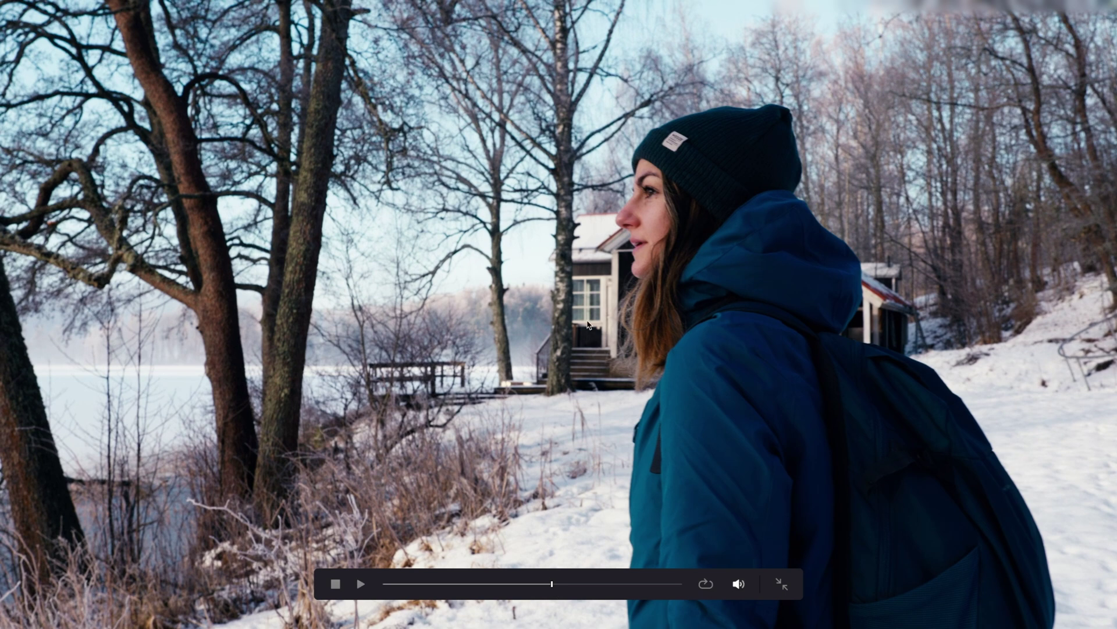
pyautogui.press('super+f')
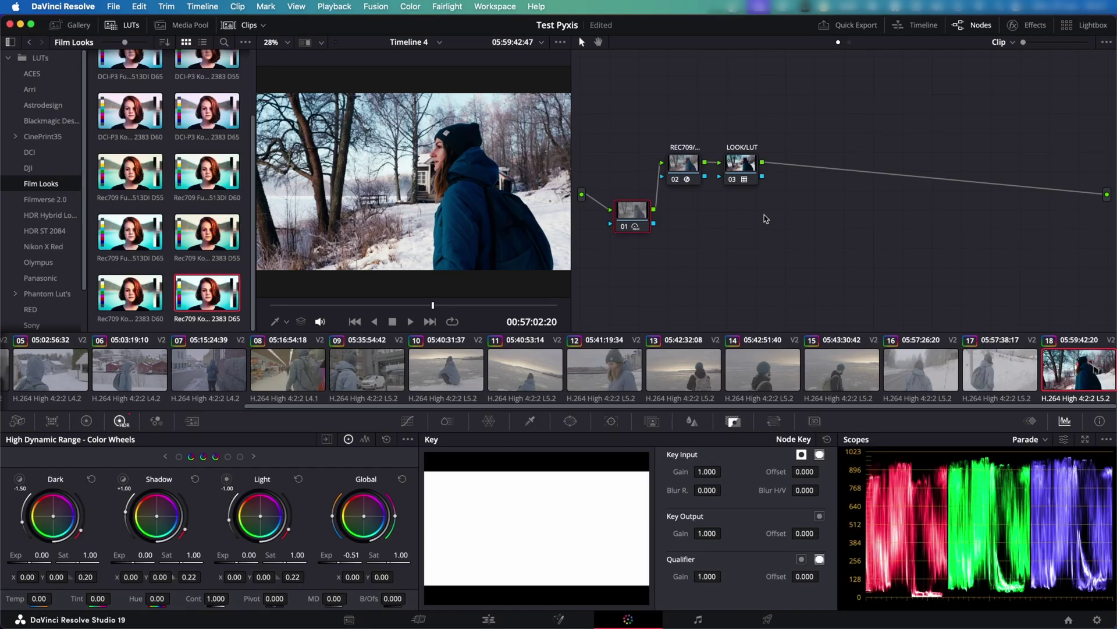
# Set the output gamma of the REC709 node's Color Space Transform to Cineon Film Log
pyautogui.moveTo(750, 168); pyautogui.dragTo(687, 163)
pyautogui.click(687, 166)
pyautogui.click(1034, 27)
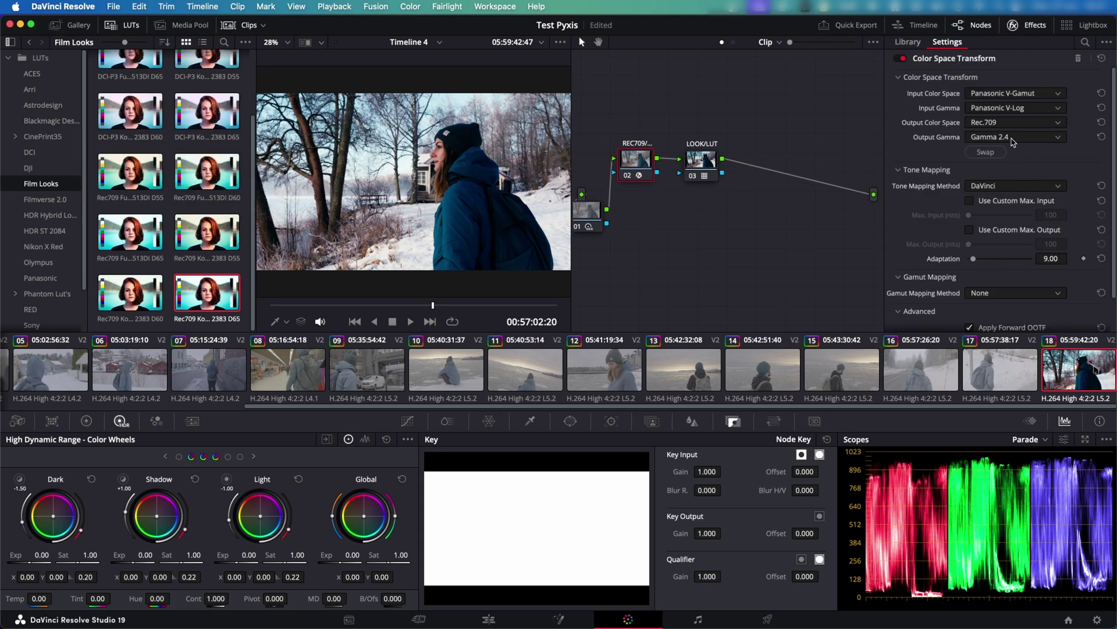
pyautogui.click(1008, 138)
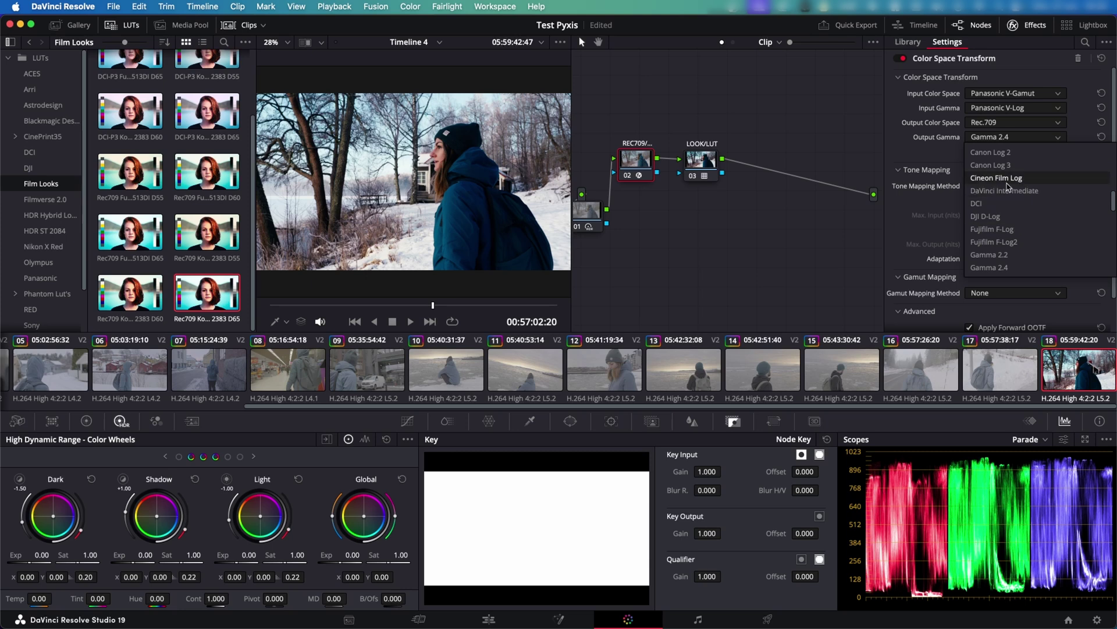
pyautogui.click(985, 138)
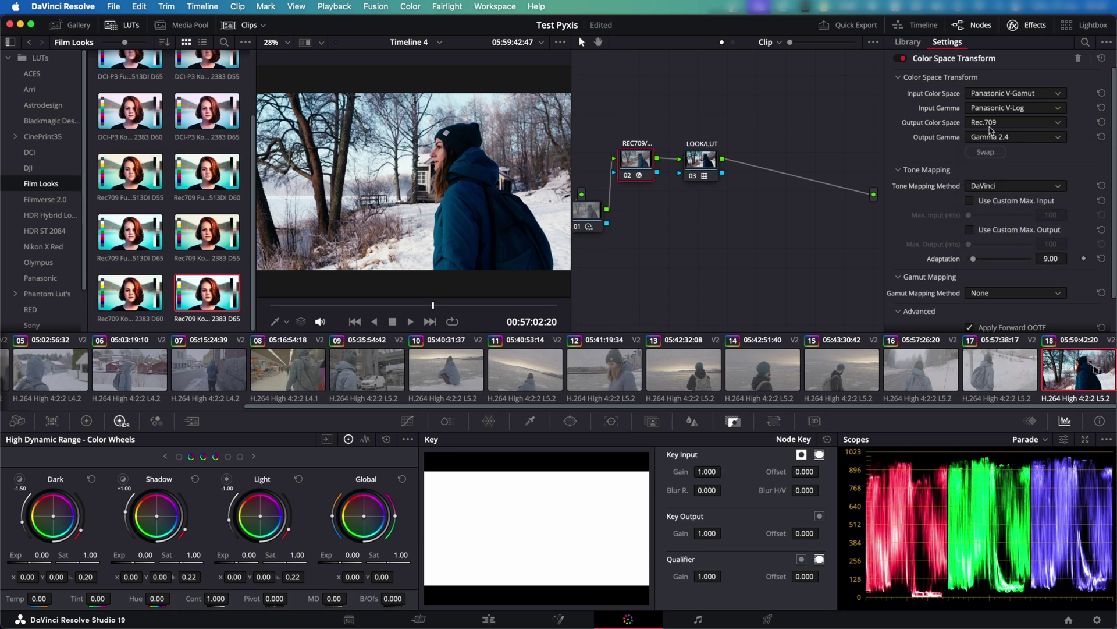
pyautogui.click(993, 136)
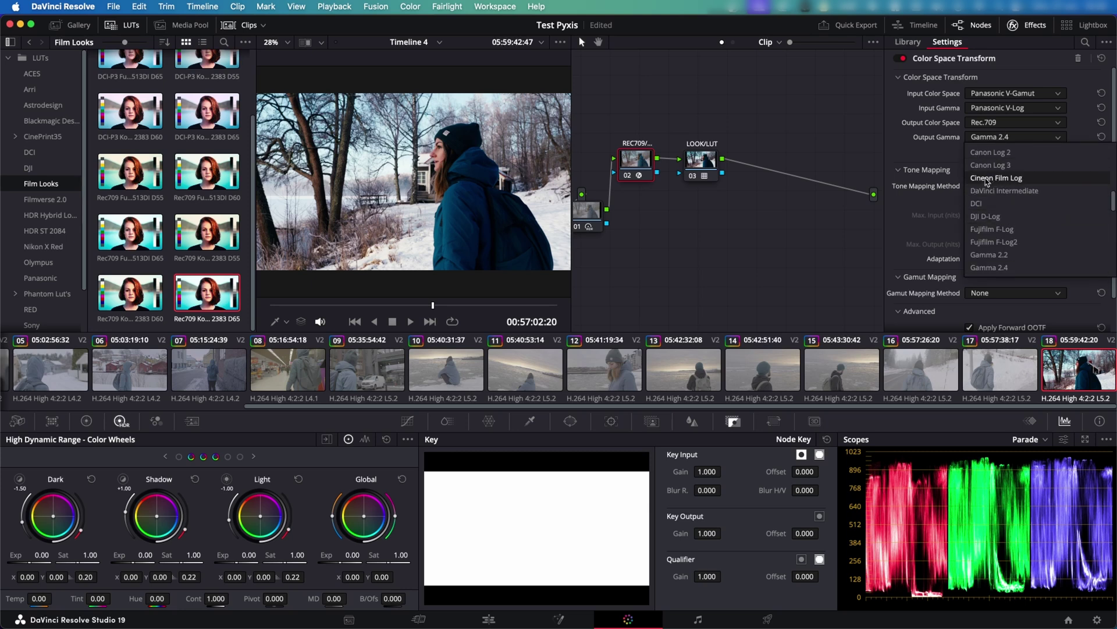
pyautogui.click(988, 179)
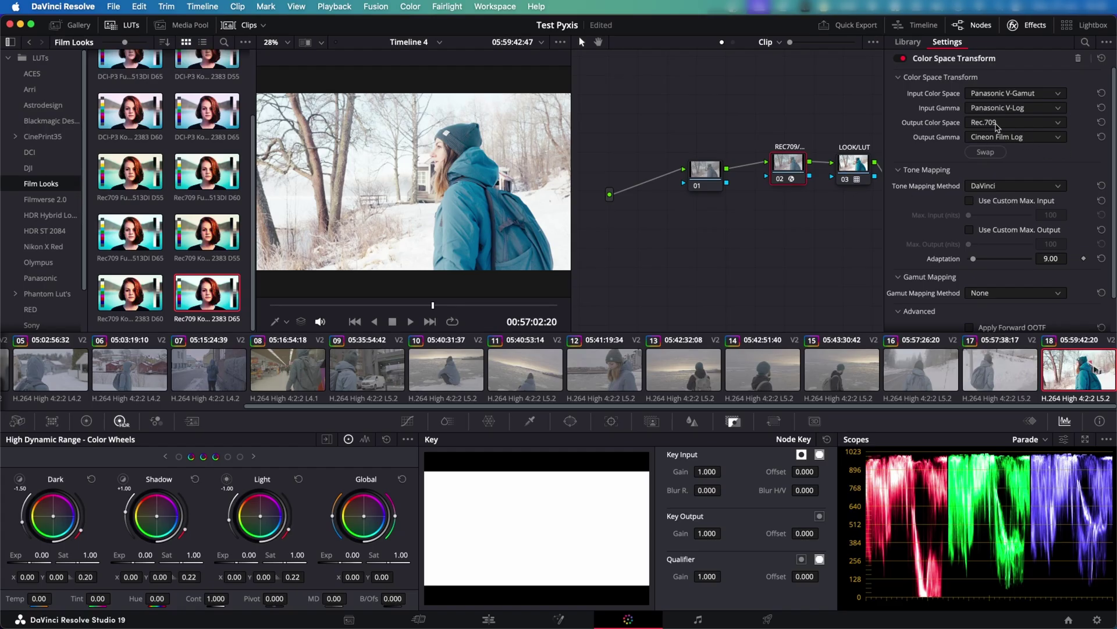
pyautogui.click(852, 174)
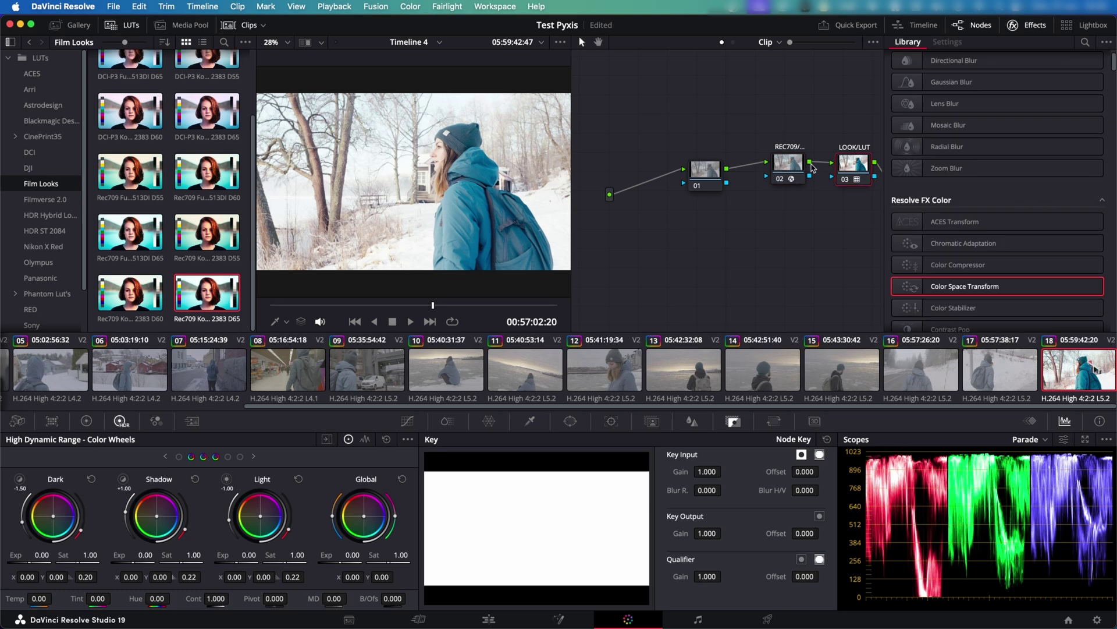
pyautogui.click(792, 165)
pyautogui.moveTo(783, 166); pyautogui.dragTo(765, 165)
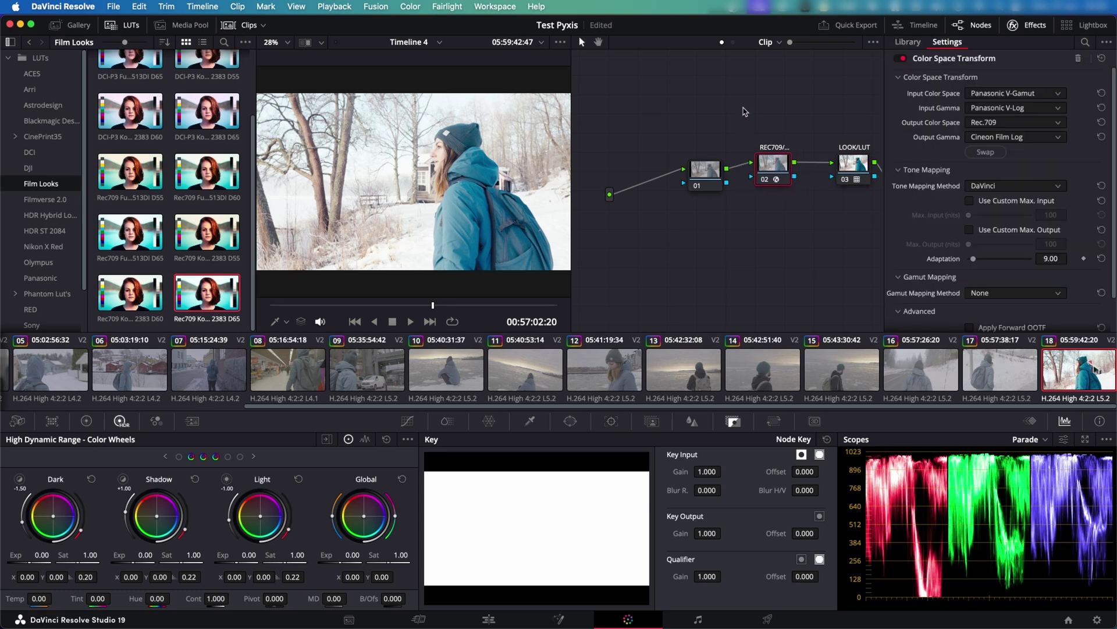
pyautogui.click(866, 165)
pyautogui.moveTo(853, 164)
pyautogui.mouseDown()
pyautogui.moveTo(844, 127)
pyautogui.moveTo(841, 166)
pyautogui.mouseUp()
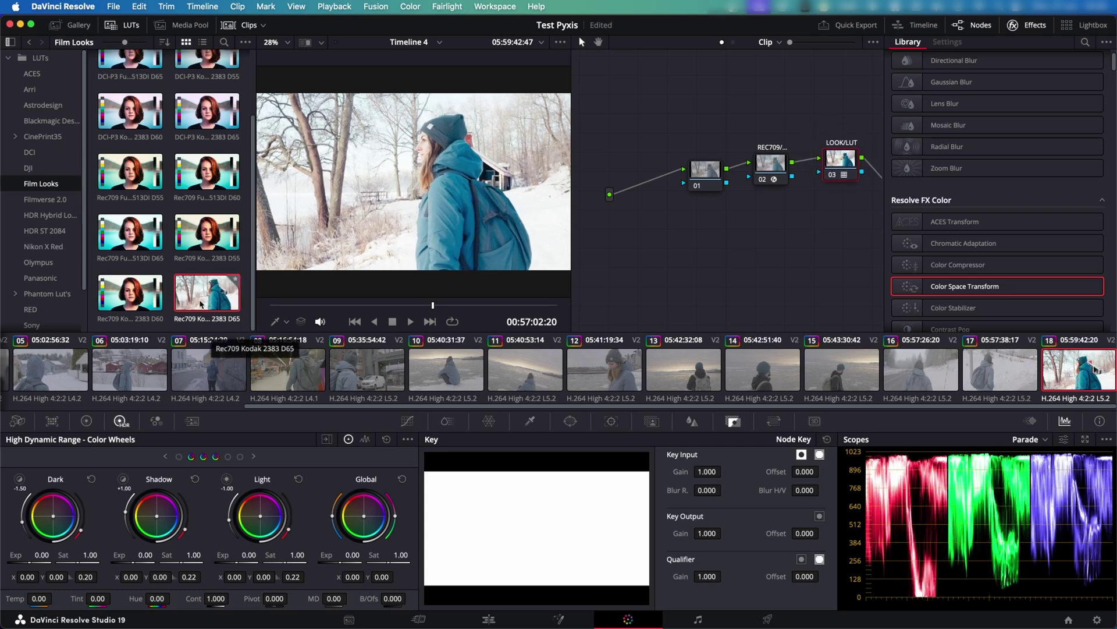
pyautogui.moveTo(856, 155); pyautogui.dragTo(852, 158)
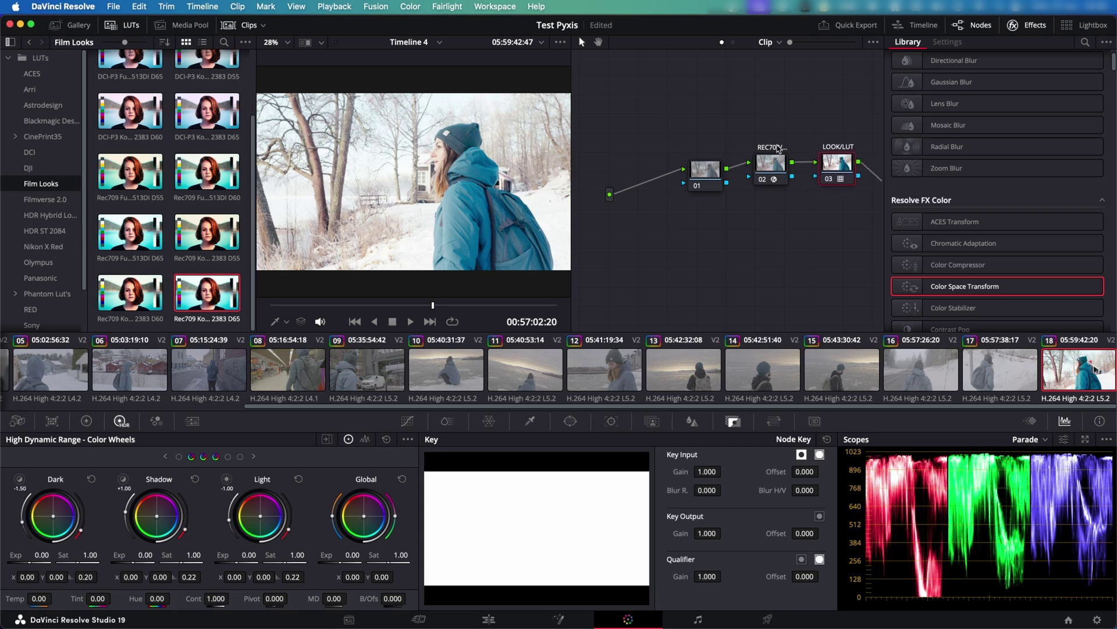
pyautogui.moveTo(783, 180); pyautogui.dragTo(786, 177)
# Move the first node closer to the source input and label it EXP
pyautogui.click(705, 169)
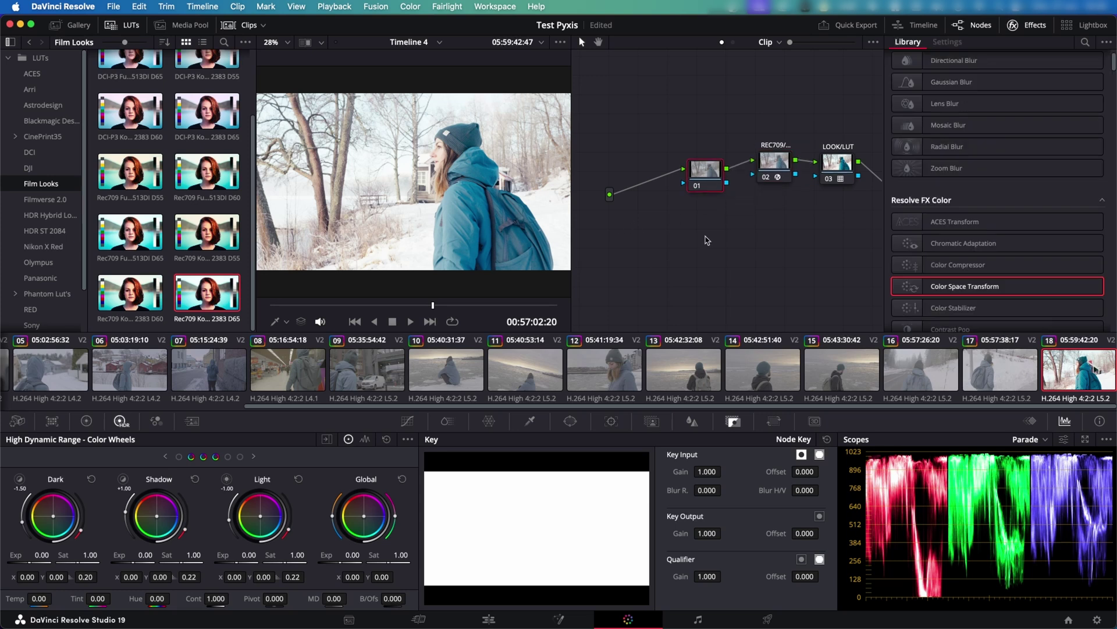
pyautogui.click(1016, 25)
pyautogui.moveTo(712, 177); pyautogui.dragTo(628, 189)
pyautogui.rightClick(647, 187)
pyautogui.click(665, 213)
pyautogui.write('EX')
# Add a serial node after the EXP node and label it CONTRAST
pyautogui.hotkey('alt', 's')
pyautogui.rightClick(686, 193)
pyautogui.click(716, 222)
pyautogui.write('c')
pyautogui.write('ONTRSA')
pyautogui.press('BackSpace')
pyautogui.press('BackSpace')
pyautogui.write('AST')
pyautogui.moveTo(735, 122); pyautogui.dragTo(898, 173)
# Lower the global exposure on the EXP node to -0.58
pyautogui.click(647, 174)
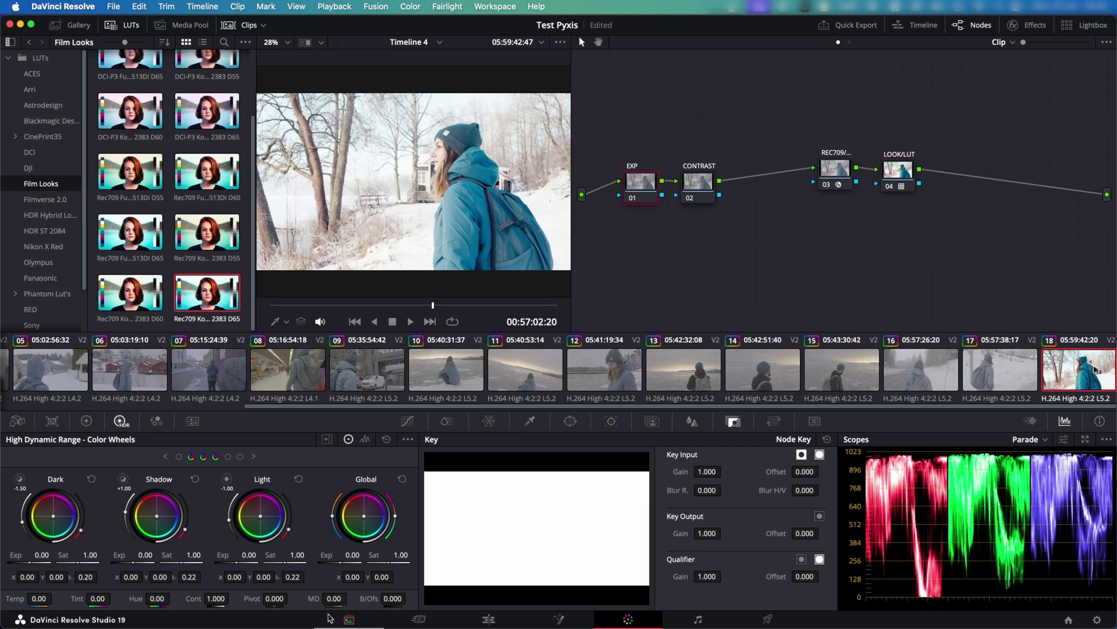
pyautogui.moveTo(351, 555); pyautogui.dragTo(331, 555)
pyautogui.moveTo(351, 555)
pyautogui.mouseDown()
pyautogui.moveTo(333, 555)
pyautogui.moveTo(346, 555)
pyautogui.mouseUp()
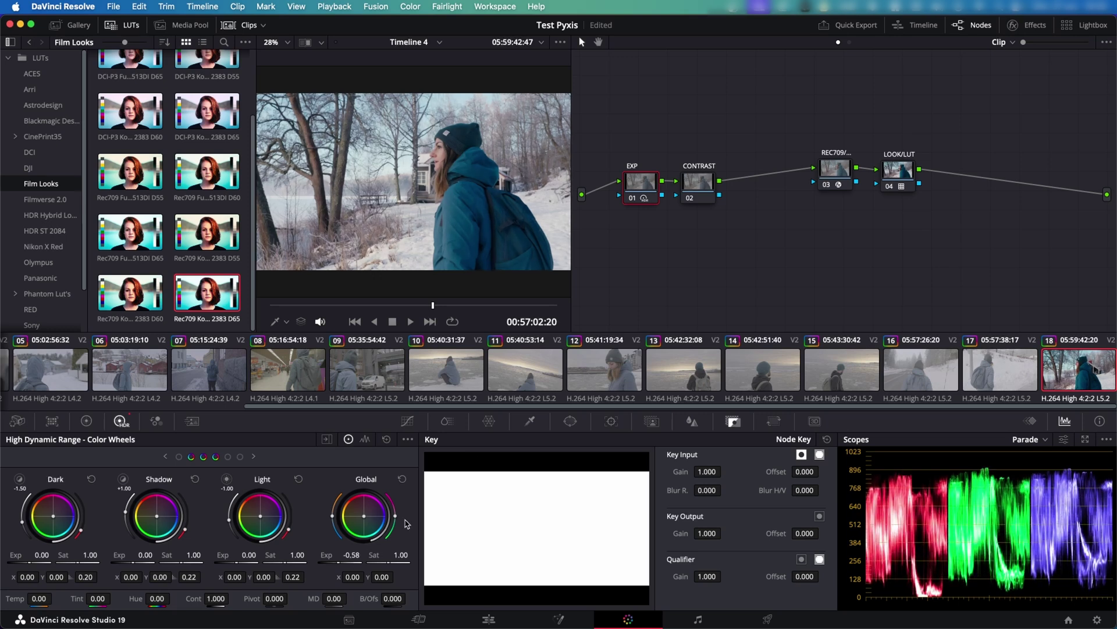
# Raise the contrast of the CONTRAST node to 1.232 in the primaries after checking the image full screen
pyautogui.click(692, 184)
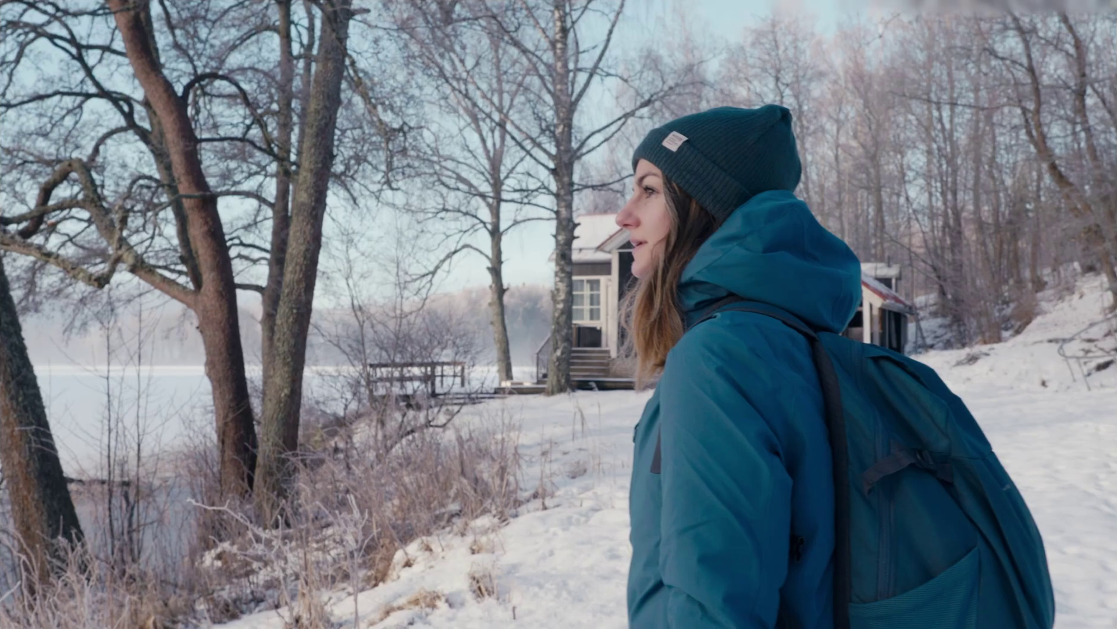
pyautogui.moveTo(652, 286)
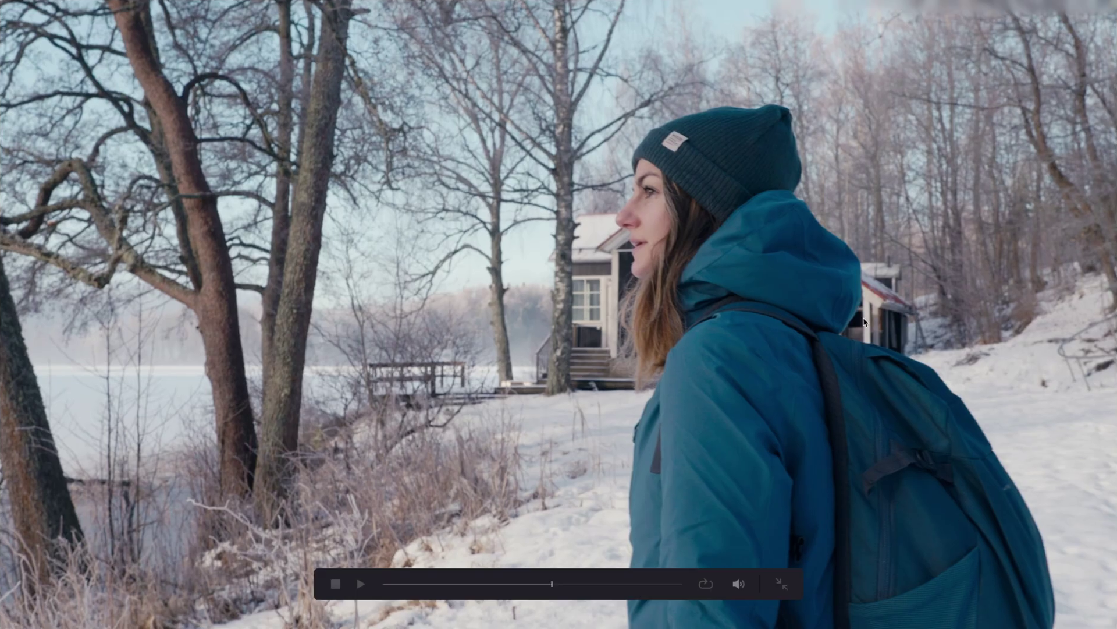
pyautogui.press('Escape')
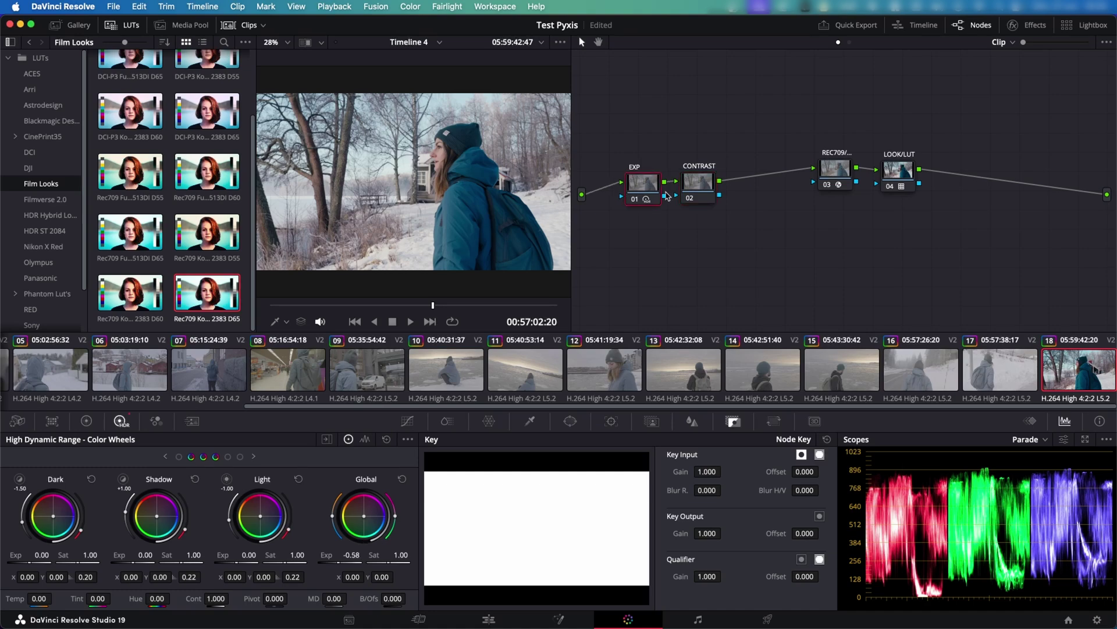
pyautogui.click(698, 182)
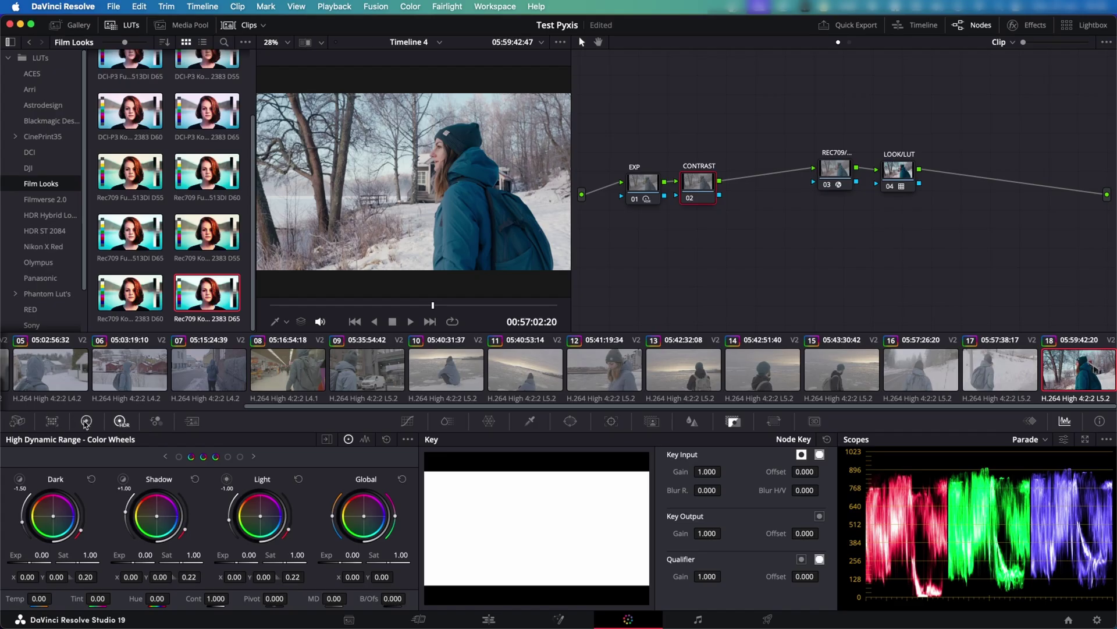
pyautogui.click(86, 421)
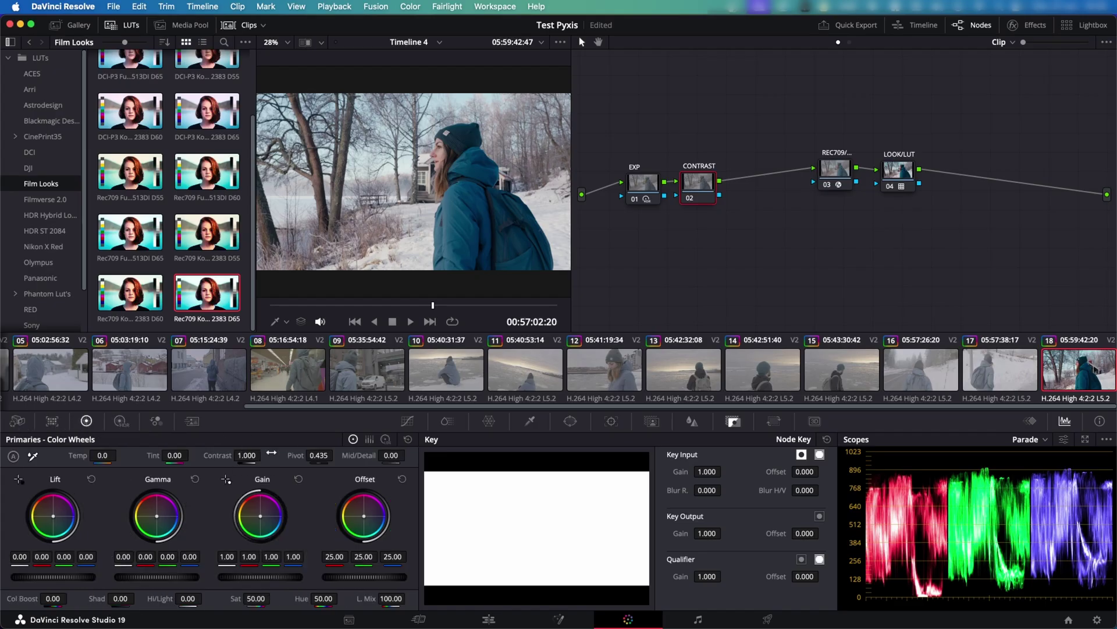
pyautogui.moveTo(246, 455); pyautogui.dragTo(314, 469)
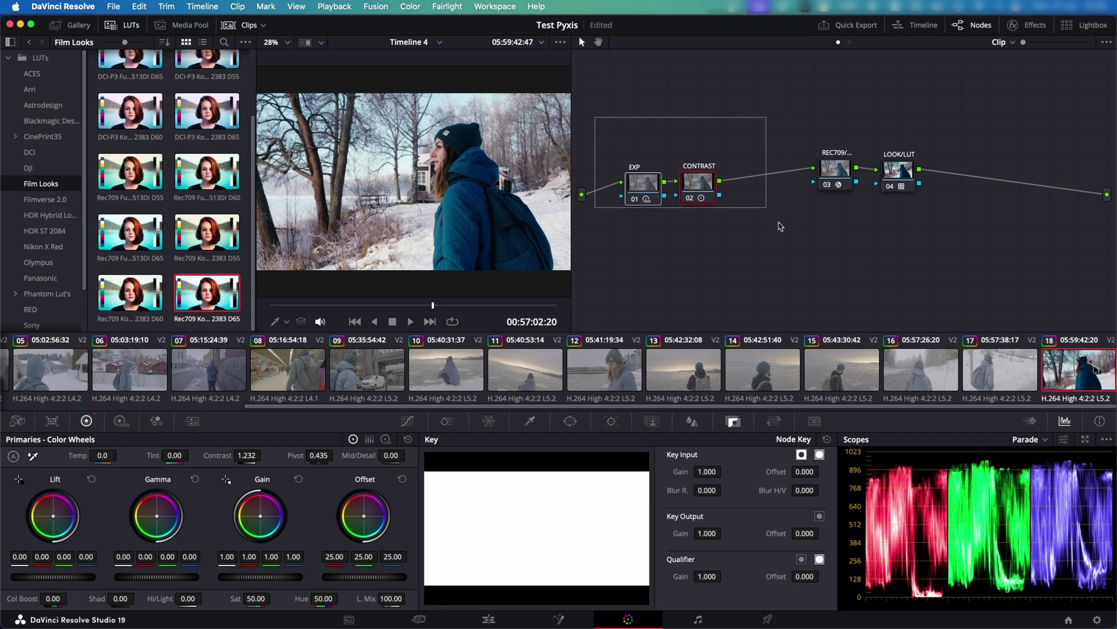
# Move the REC709 and LOOK/LUT nodes roughly level with the EXP and CONTRAST nodes, leaving a gap before them
pyautogui.moveTo(771, 134); pyautogui.dragTo(943, 230)
pyautogui.moveTo(839, 171); pyautogui.dragTo(764, 184)
pyautogui.press('super+z')
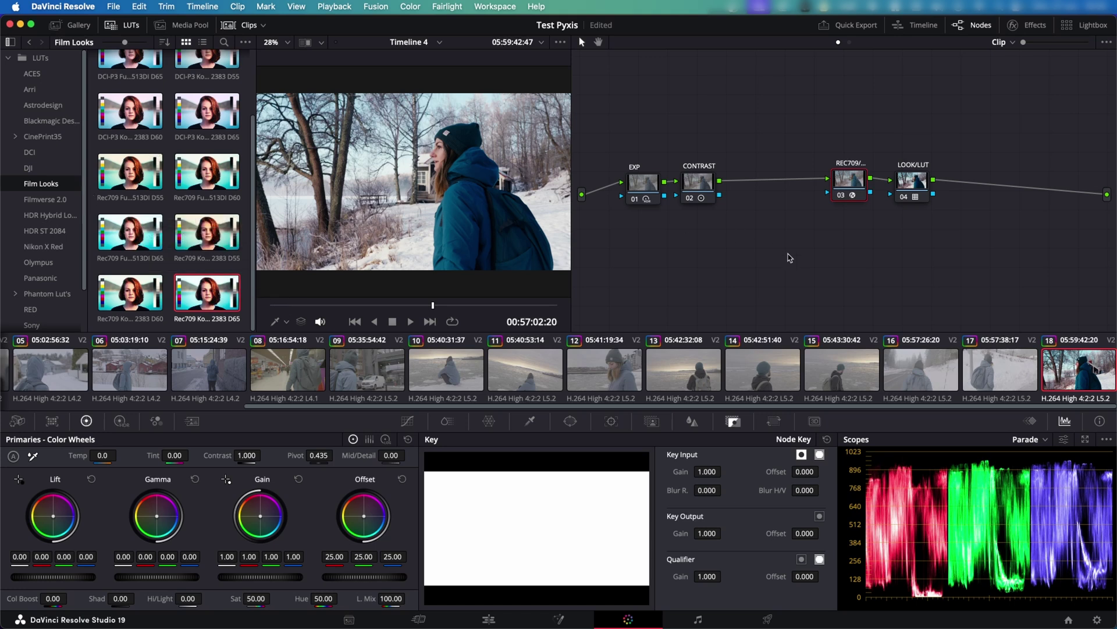
pyautogui.moveTo(606, 128); pyautogui.dragTo(976, 263)
pyautogui.moveTo(976, 263); pyautogui.dragTo(619, 146)
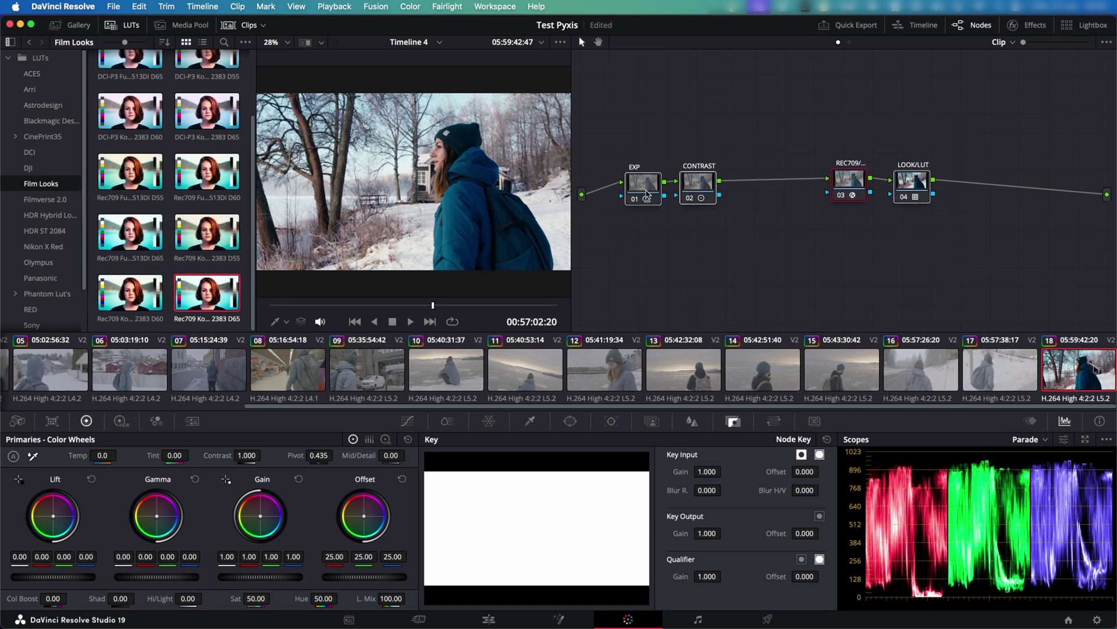
# Preview the Rec709 Kodak 2383 D60 and D65 film looks on the LOOK/LUT node
pyautogui.click(899, 182)
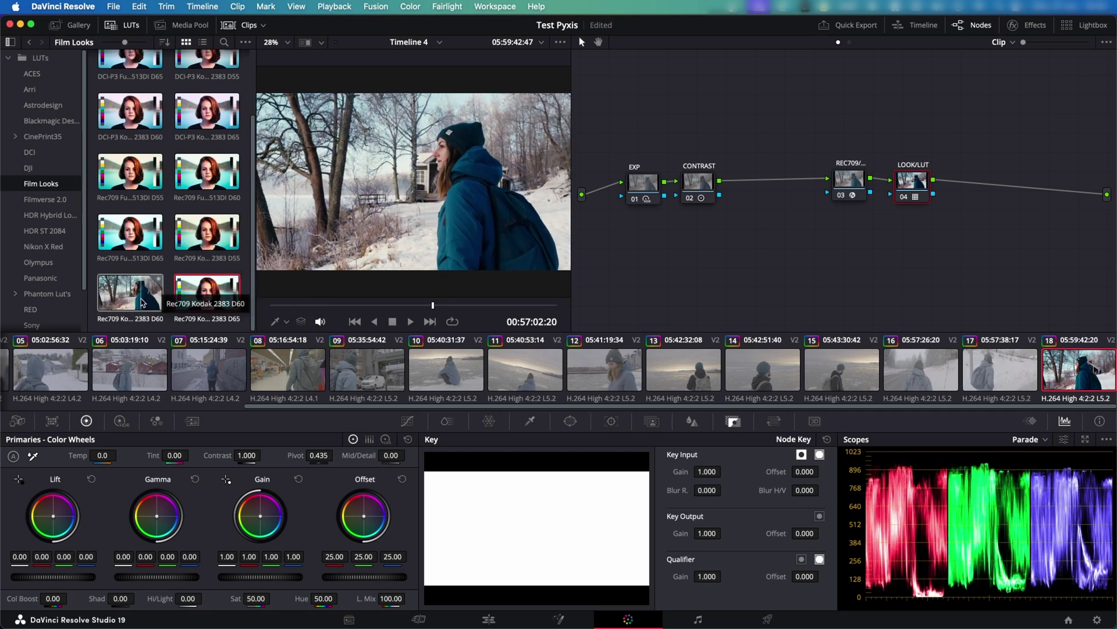
pyautogui.click(211, 298)
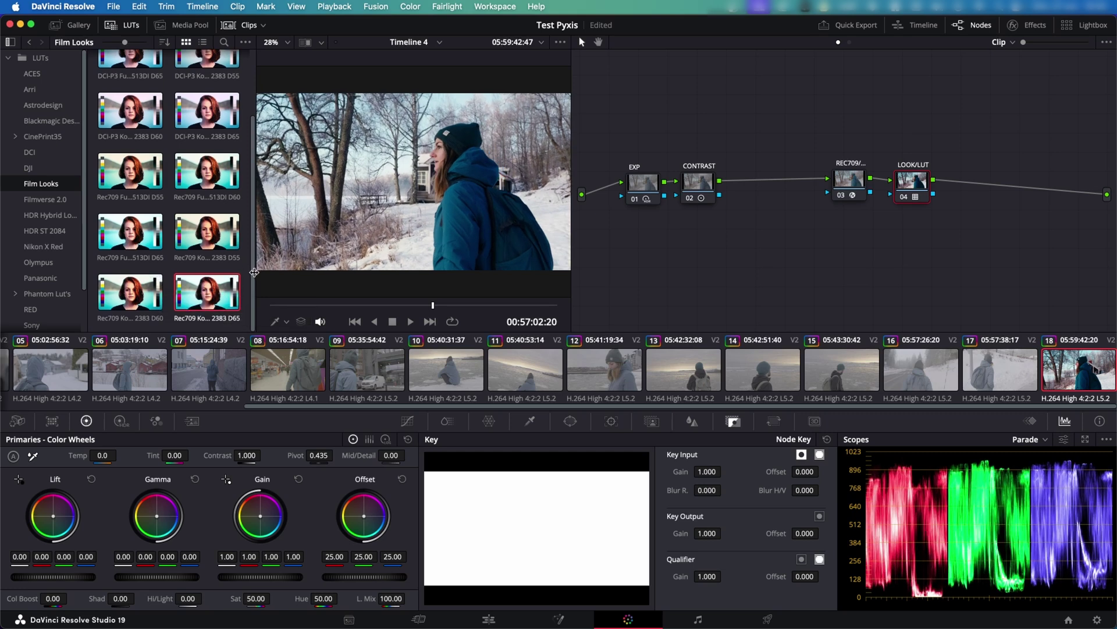
pyautogui.moveTo(254, 273); pyautogui.dragTo(254, 277)
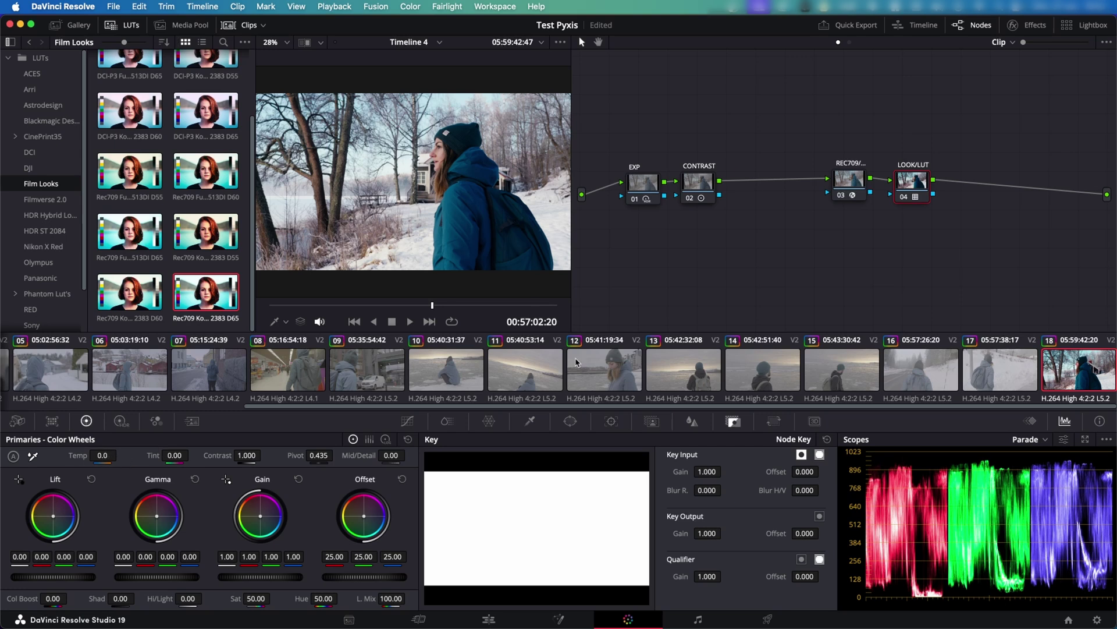
# Add a serial node after the CONTRAST node and label it SAT
pyautogui.rightClick(760, 192)
pyautogui.click(784, 225)
pyautogui.write('SAT')
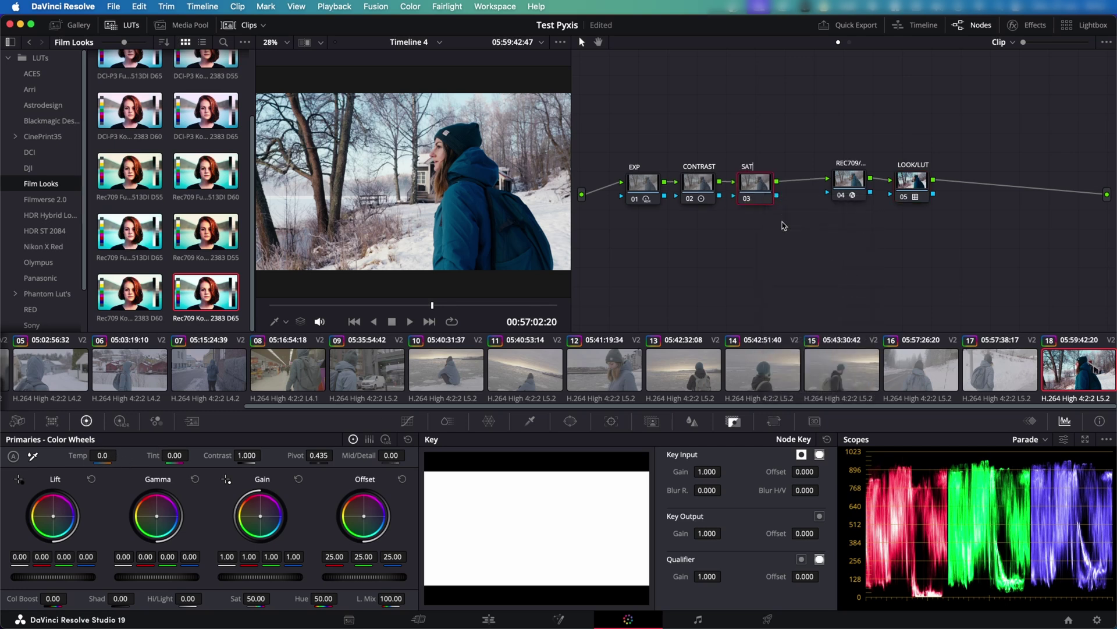
# Add a serial node after the SAT node, label it WB/TINT and place it above the node chain
pyautogui.hotkey('alt', 's')
pyautogui.rightClick(805, 230)
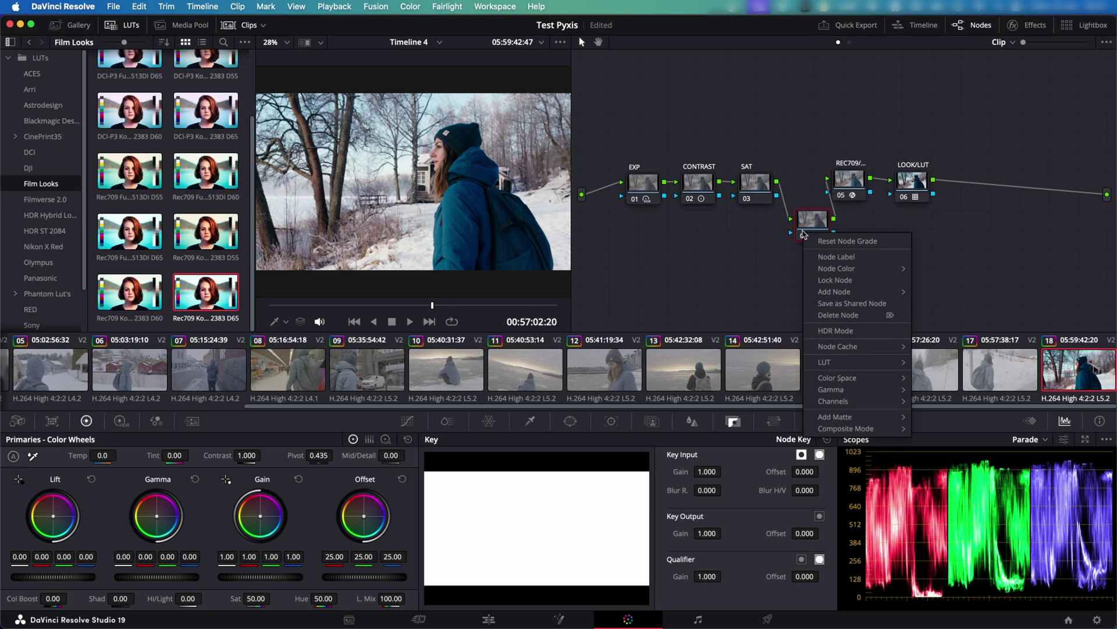
pyautogui.click(832, 257)
pyautogui.write('WB/TINT')
pyautogui.press('Return')
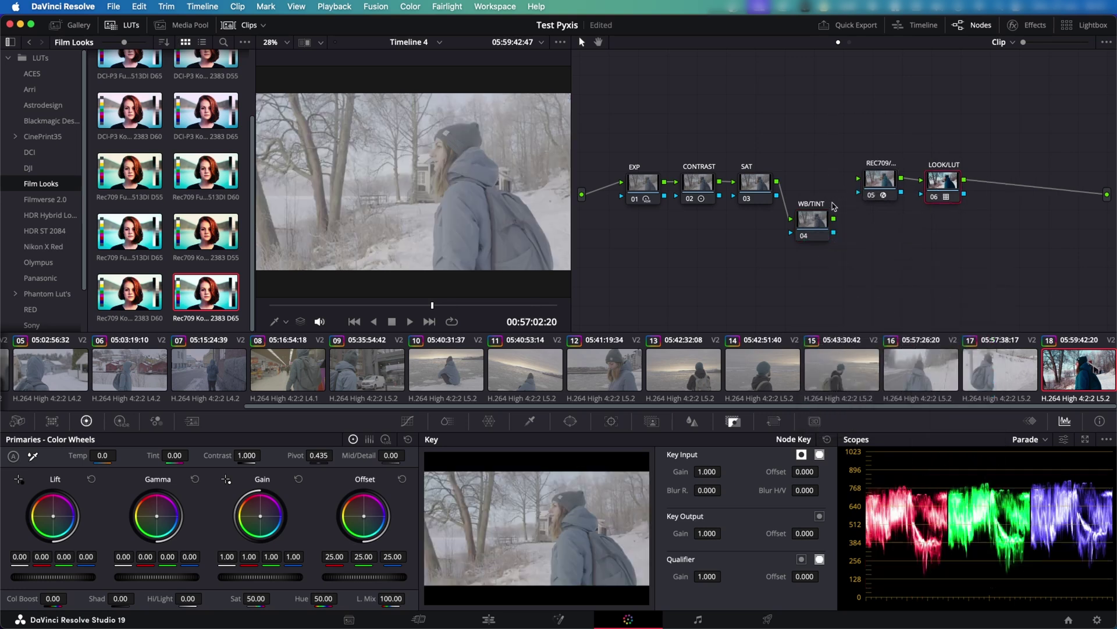
pyautogui.moveTo(823, 221); pyautogui.dragTo(831, 129)
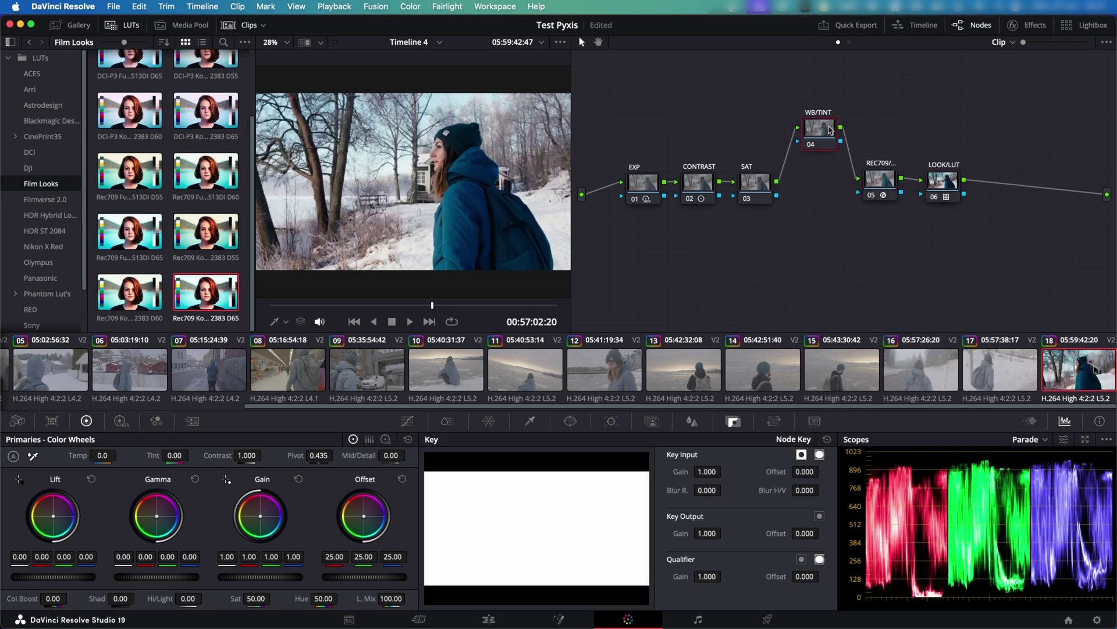
# Add a layer node parallel to WB/TINT and label it HDR
pyautogui.hotkey('alt', 'l')
pyautogui.rightClick(829, 172)
pyautogui.press('Escape')
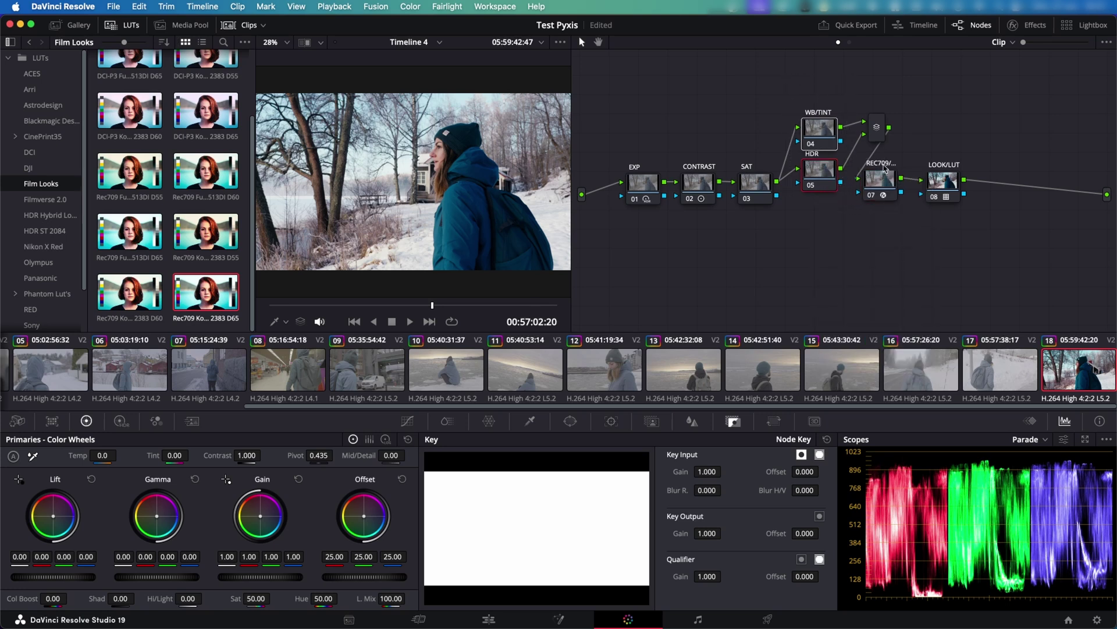
# Move the REC709 and LOOK/LUT nodes closer to the output and split the clip at the playhead
pyautogui.moveTo(870, 232); pyautogui.dragTo(940, 179)
pyautogui.moveTo(940, 179); pyautogui.dragTo(1011, 137)
pyautogui.press('super+b')
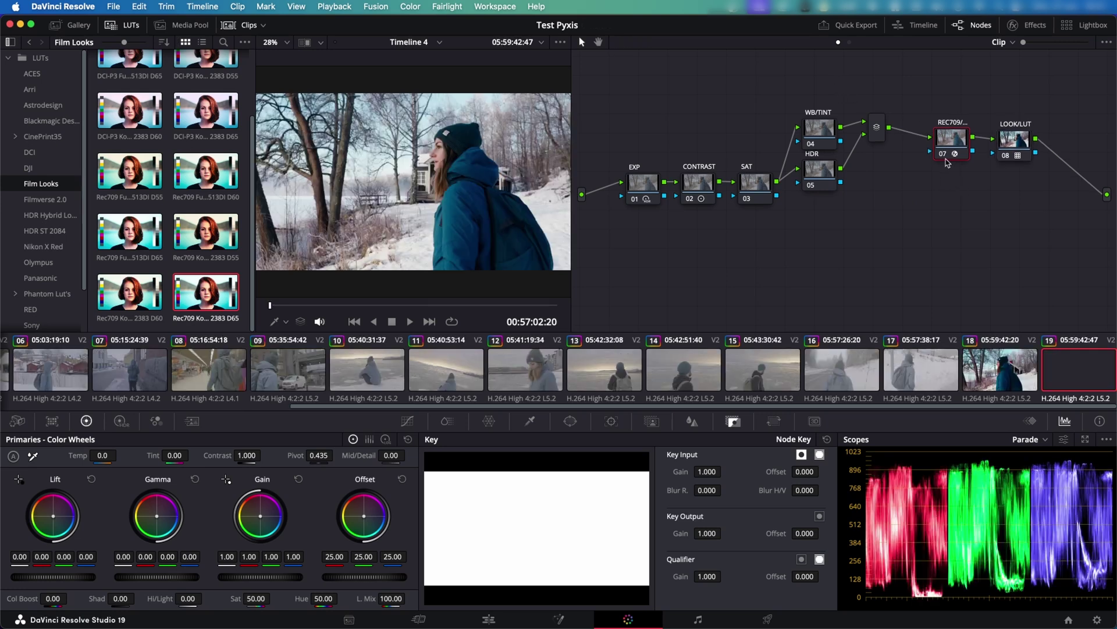
# Insert a serial node between the layer mixer and the REC709 node, label it MASK 1 and place it lower
pyautogui.hotkey('shift', 's')
pyautogui.rightClick(911, 189)
pyautogui.press('Escape')
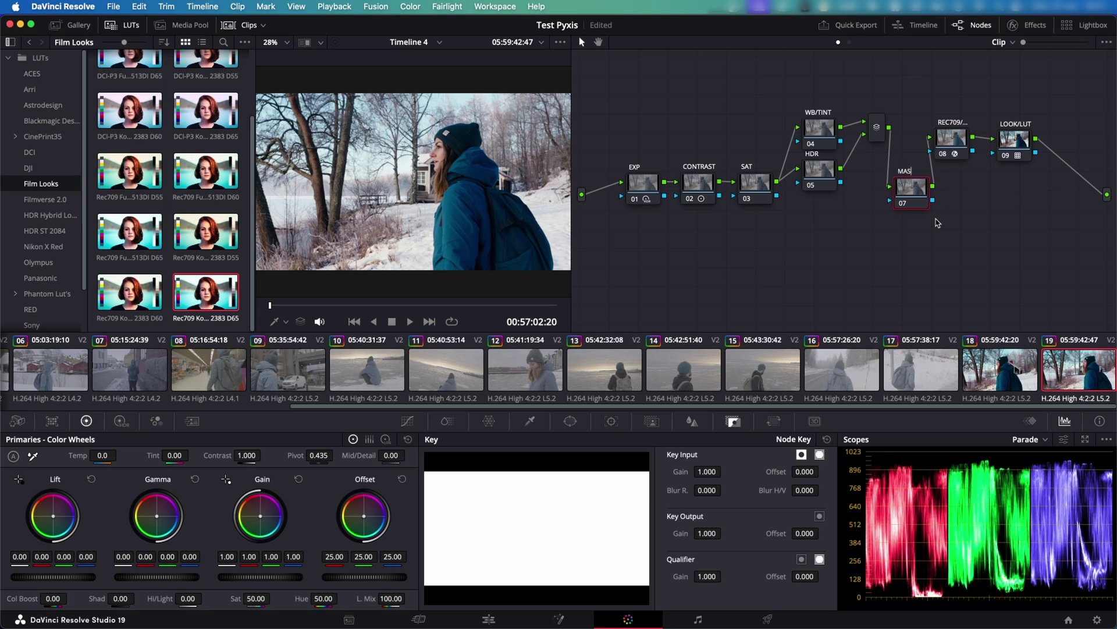
pyautogui.moveTo(915, 201); pyautogui.dragTo(905, 211)
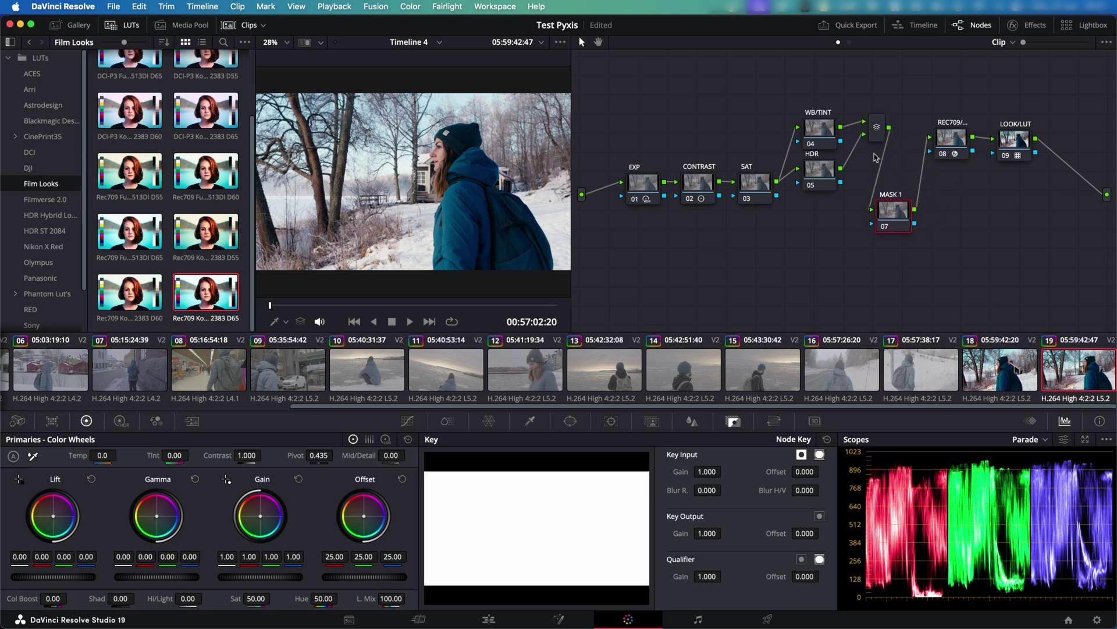
# Add two layer nodes below MASK 1 and label them MASK 2 and MASK 3
pyautogui.hotkey('alt', 'l')
pyautogui.hotkey('alt', 'l')
pyautogui.rightClick(906, 254)
pyautogui.click(922, 270)
pyautogui.write('MASK 2')
pyautogui.rightClick(905, 309)
pyautogui.click(922, 325)
pyautogui.write('MAA')
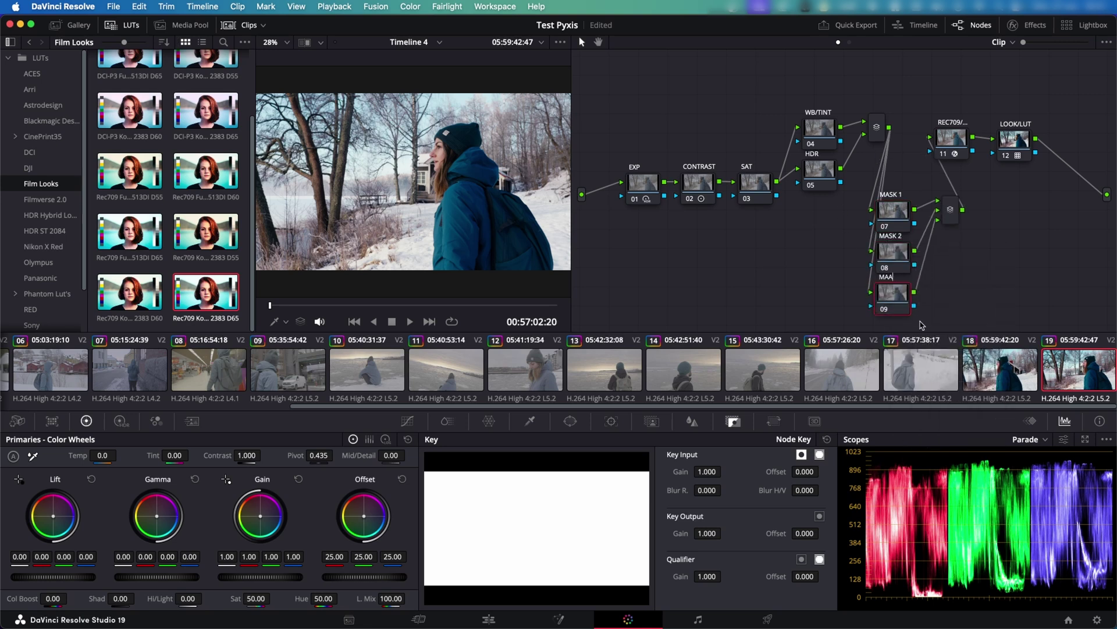
pyautogui.write('SK 3')
# Move the three mask nodes up as a group and shift the REC709 and LOOK/LUT nodes further toward the output
pyautogui.moveTo(847, 195); pyautogui.dragTo(972, 317)
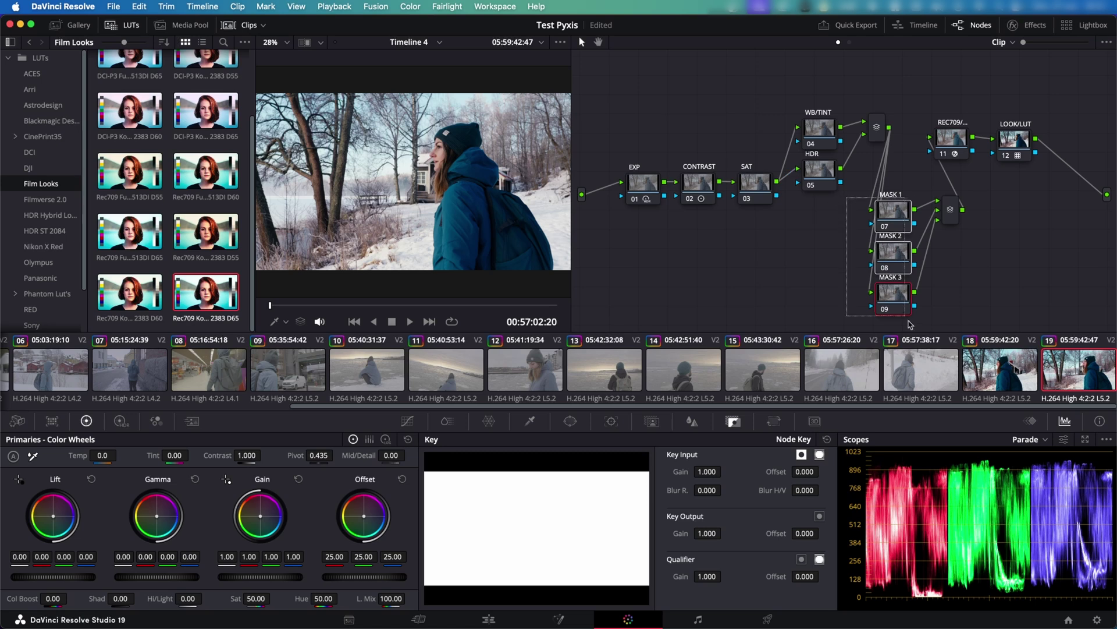
pyautogui.moveTo(893, 252); pyautogui.dragTo(907, 225)
pyautogui.moveTo(931, 82); pyautogui.dragTo(1083, 137)
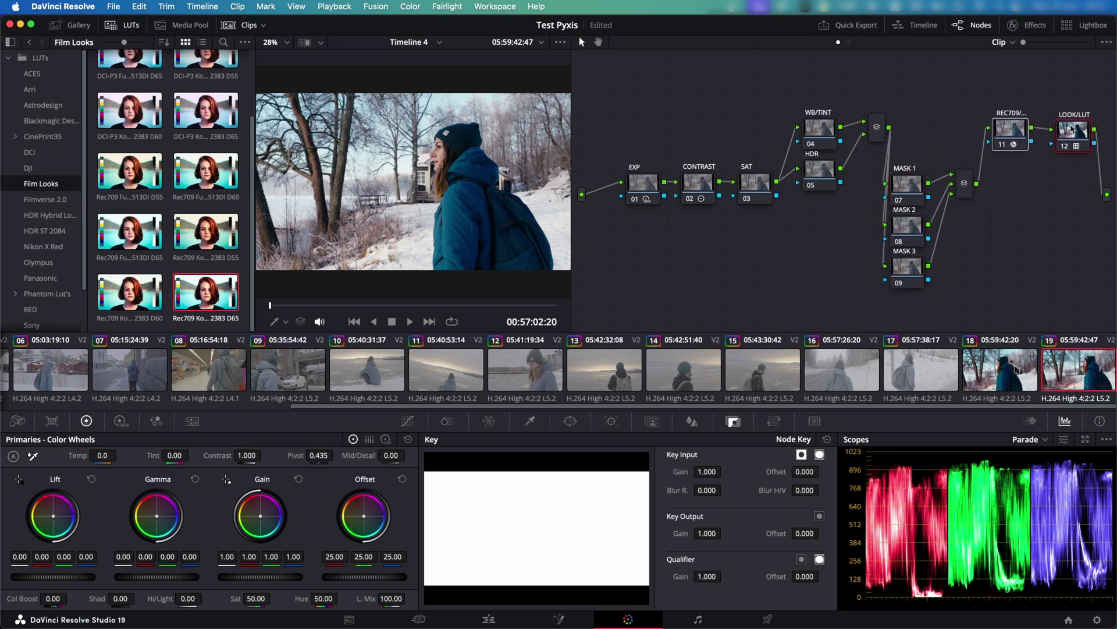
# Tidy the node tree by realigning the EXP to SAT chain, the WB/TINT and HDR pair with its mixer, and MASK 1
pyautogui.click(640, 195)
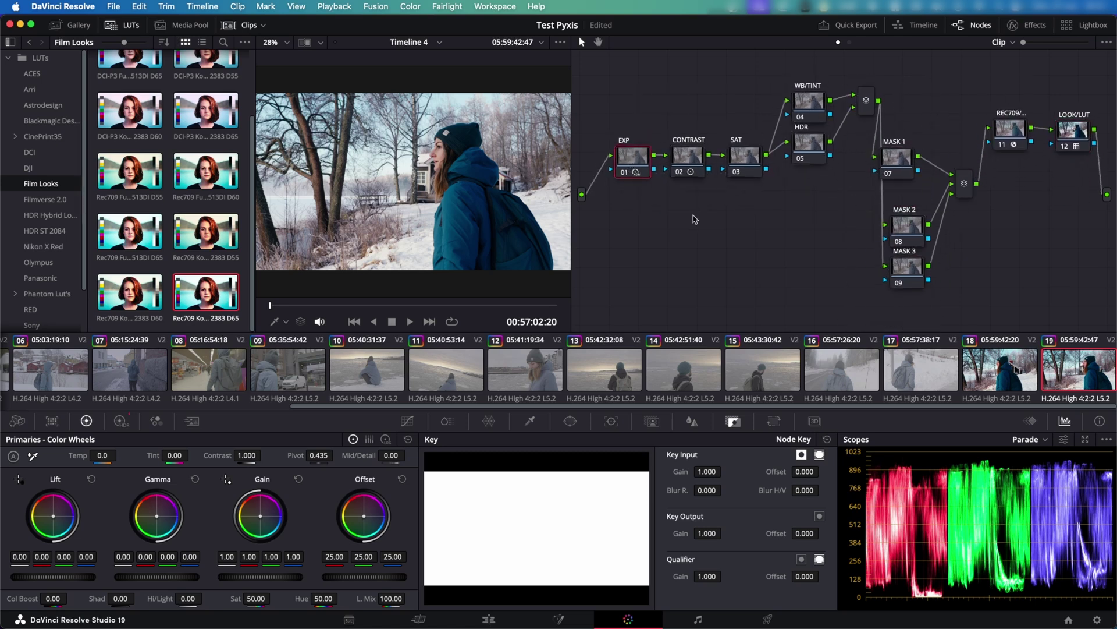
pyautogui.moveTo(877, 126); pyautogui.dragTo(856, 122)
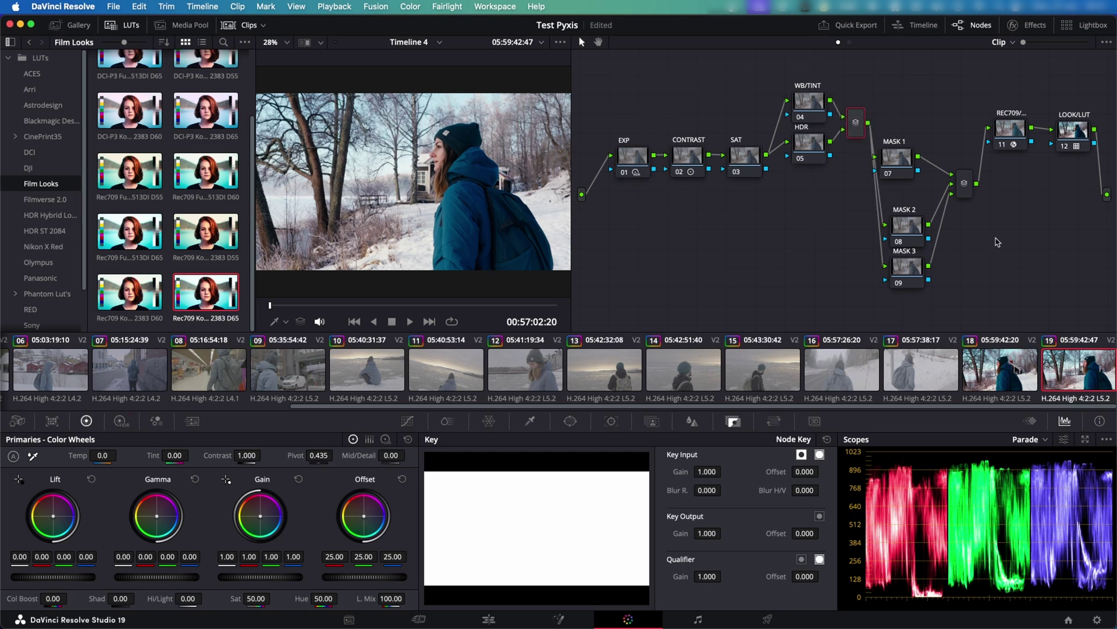
pyautogui.moveTo(895, 166); pyautogui.dragTo(905, 175)
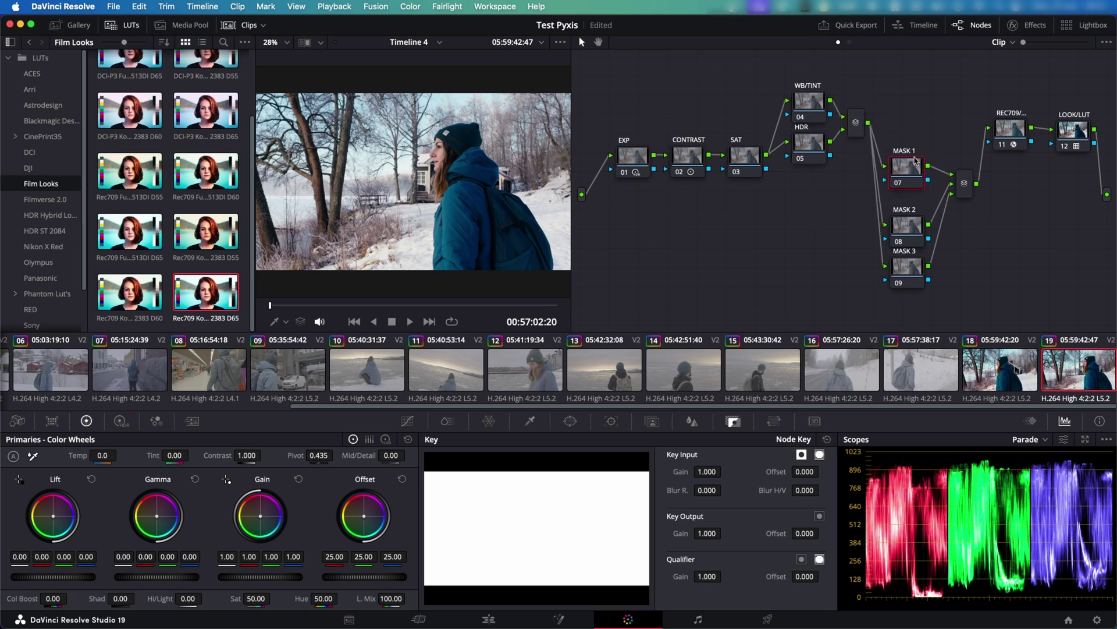
pyautogui.moveTo(785, 71); pyautogui.dragTo(858, 149)
pyautogui.click(738, 230)
pyautogui.click(639, 165)
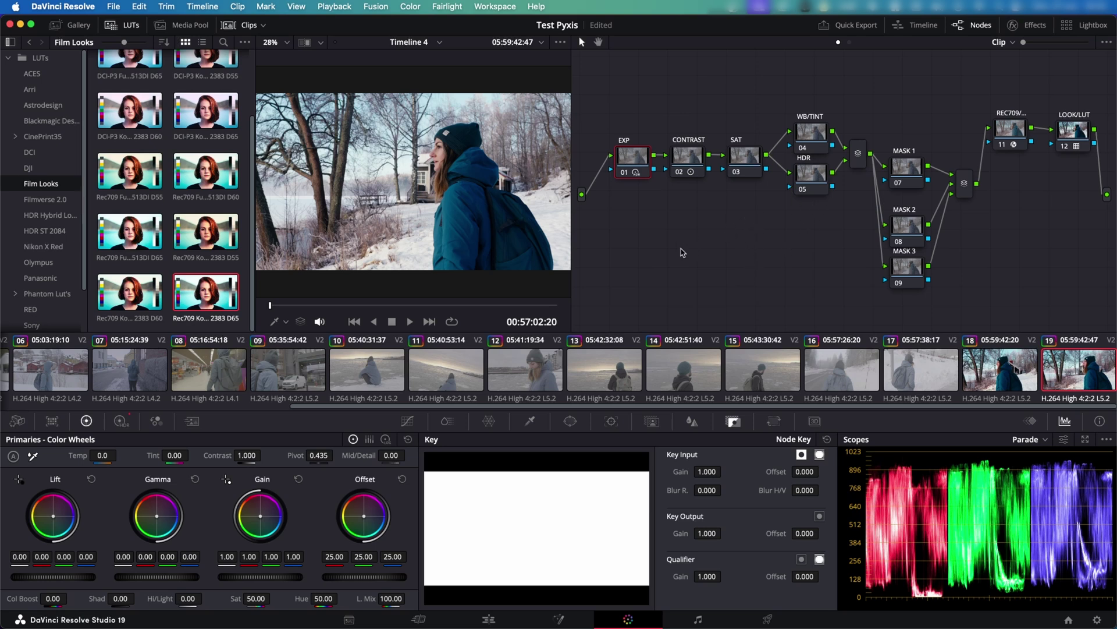
pyautogui.moveTo(592, 127); pyautogui.dragTo(1010, 285)
# Apply the finished node tree to clip 17 and review it full screen at several frames
pyautogui.click(911, 378)
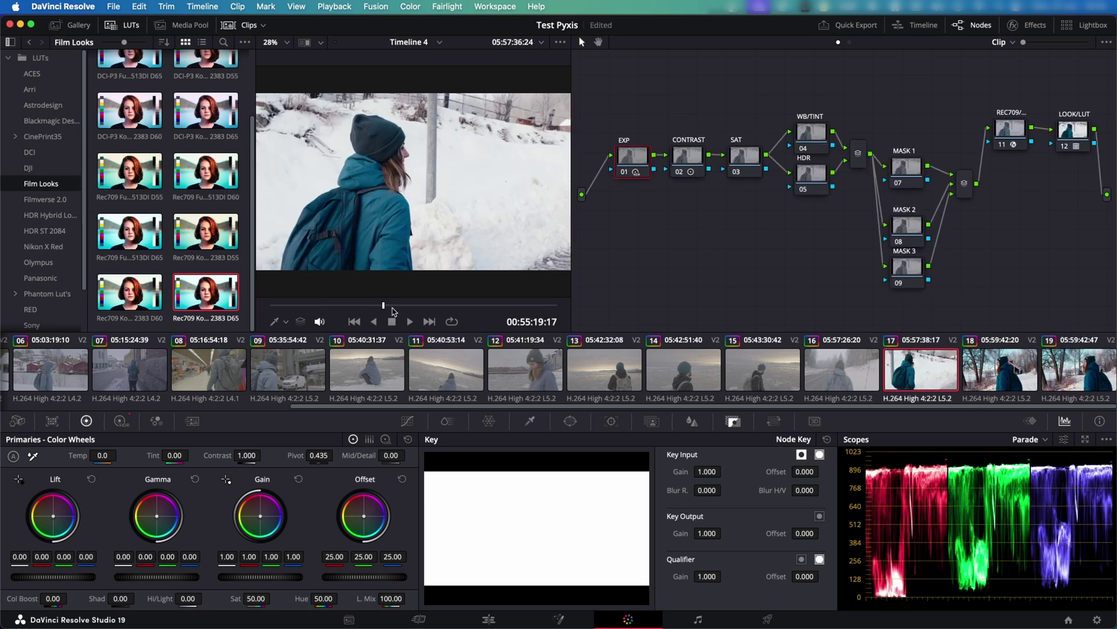
pyautogui.click(420, 305)
pyautogui.press('super+f')
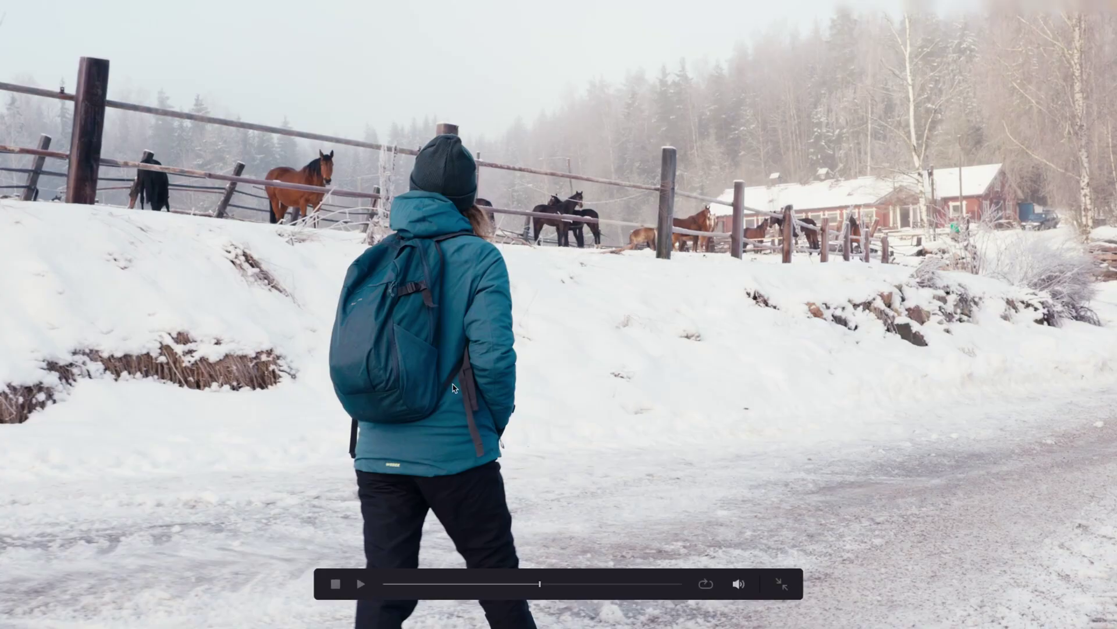
pyautogui.click(458, 584)
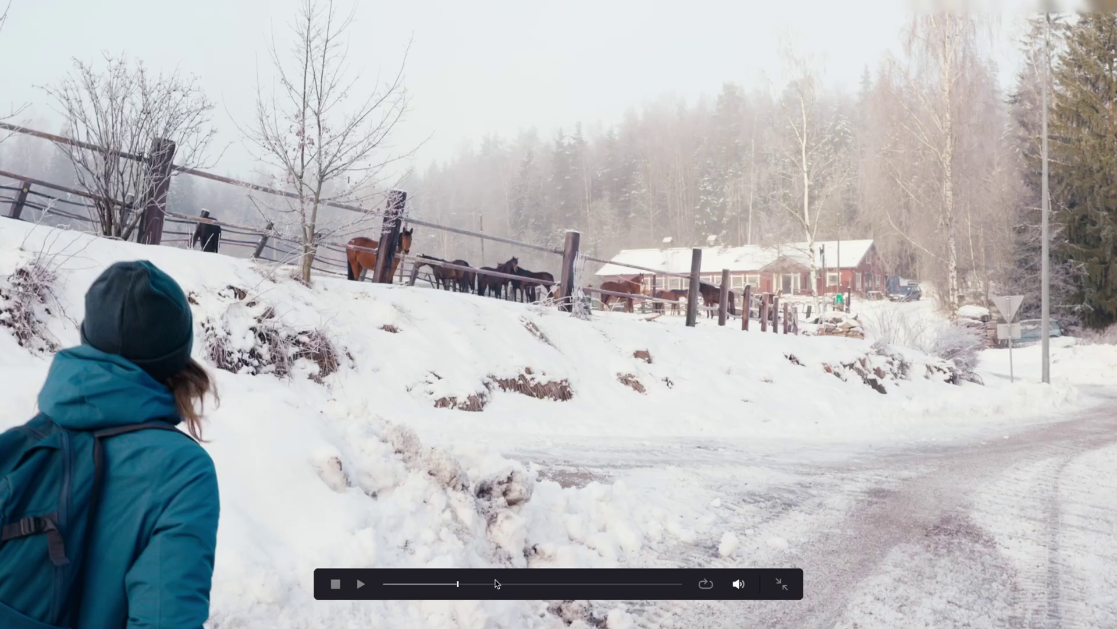
pyautogui.moveTo(552, 585); pyautogui.dragTo(624, 588)
pyautogui.press('Escape')
# Copy the grade from clip 17 to clip 16 and review the result full screen
pyautogui.click(836, 368)
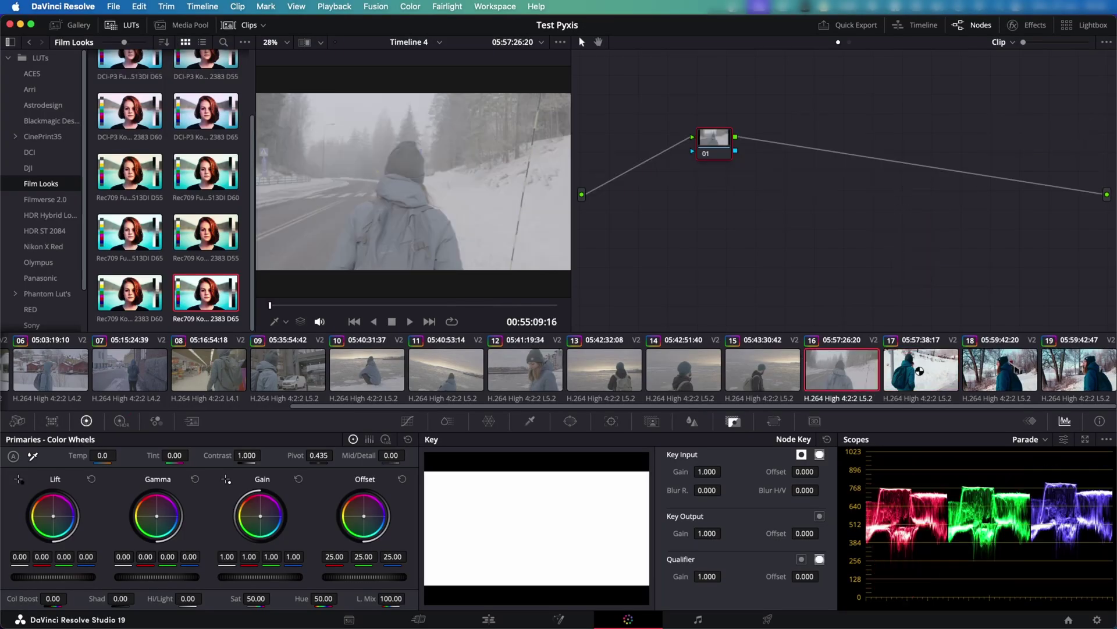
pyautogui.middleClick(917, 368)
pyautogui.press('super+f')
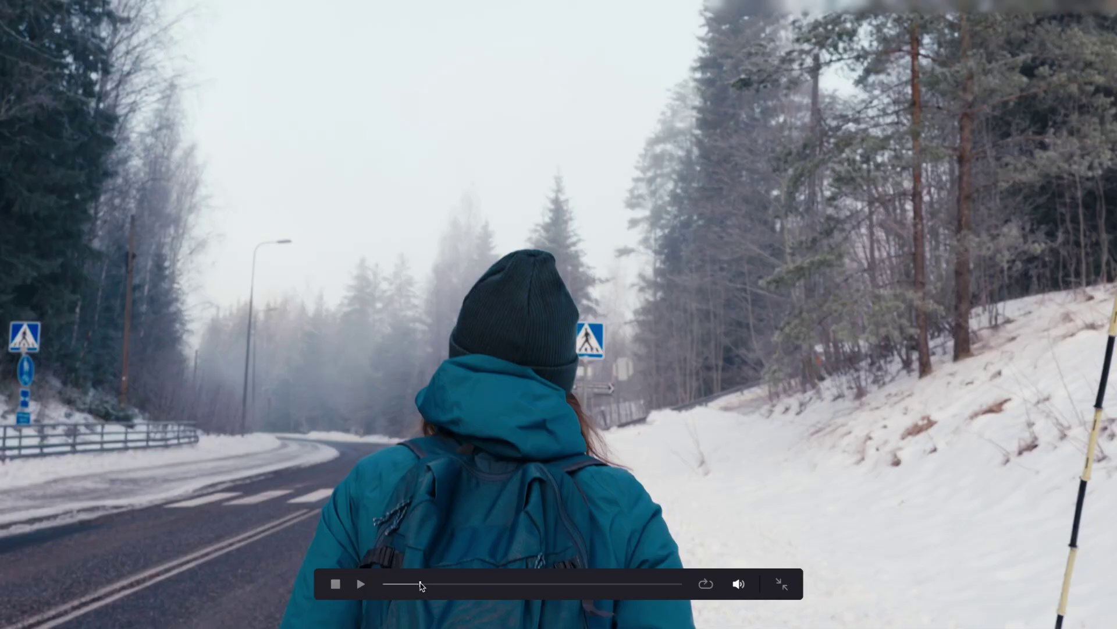
pyautogui.moveTo(422, 586); pyautogui.dragTo(432, 585)
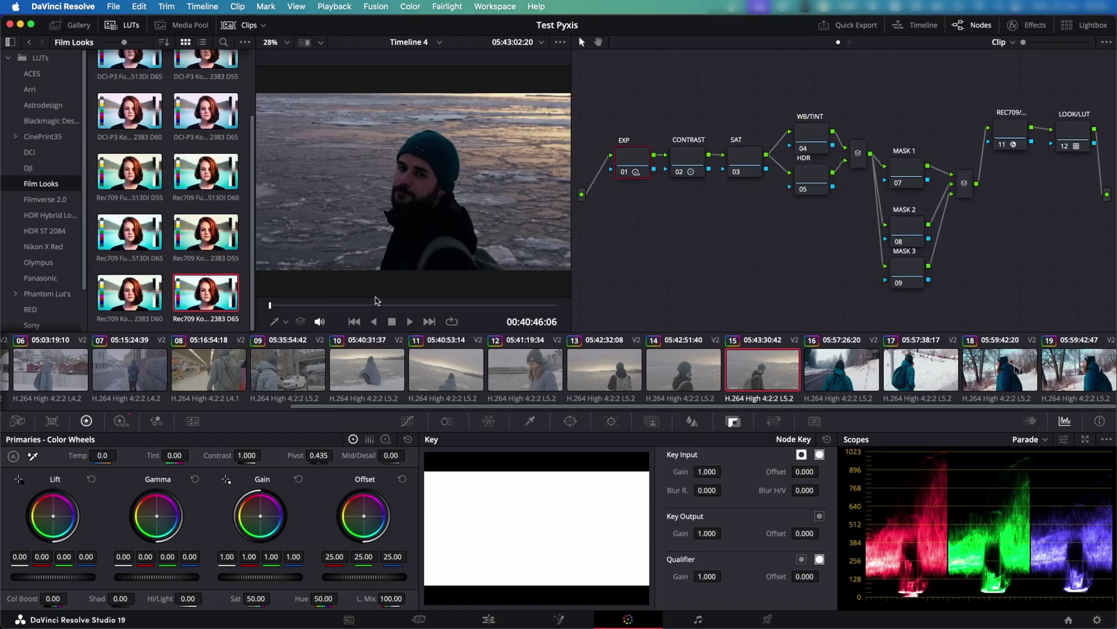
# Apply the same node tree to clip 15 and check it at another frame, toggling the EXP node off and on
pyautogui.moveTo(377, 304); pyautogui.dragTo(411, 305)
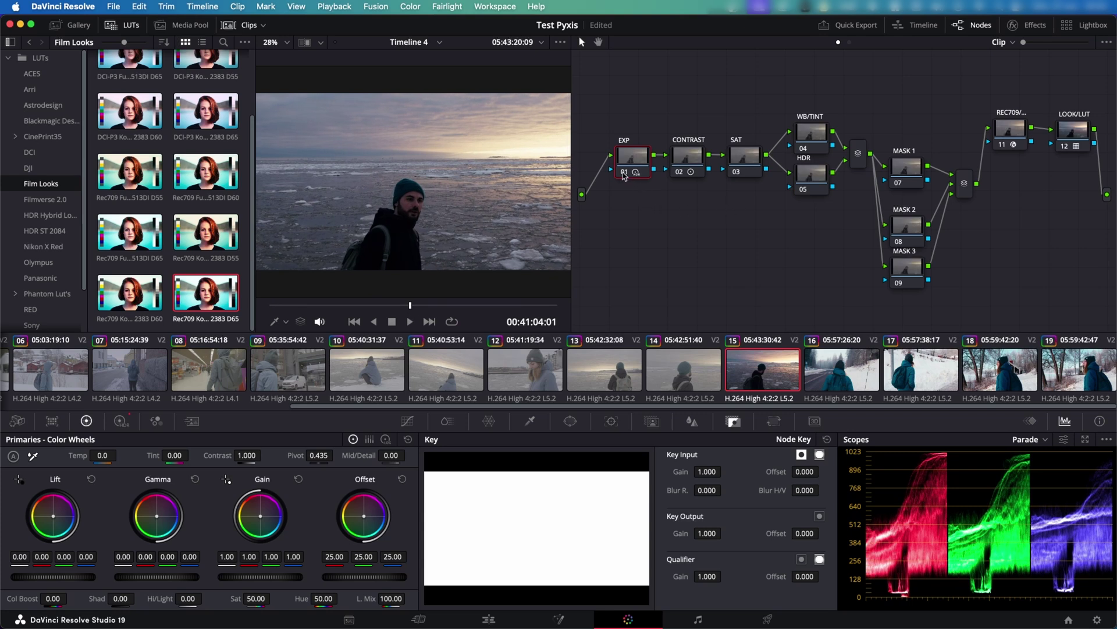
pyautogui.click(624, 175)
pyautogui.click(624, 174)
# Copy the grade from clip 15 to clip 13, check it at another frame and return to clip 15
pyautogui.click(569, 376)
pyautogui.middleClick(765, 367)
pyautogui.moveTo(376, 305); pyautogui.dragTo(425, 309)
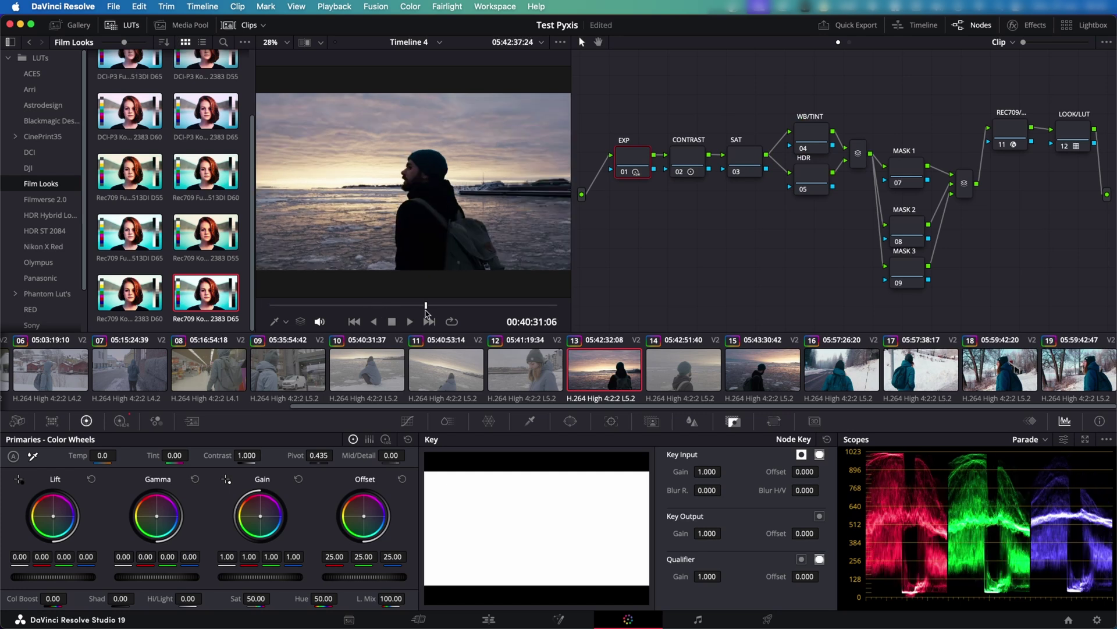
pyautogui.click(768, 377)
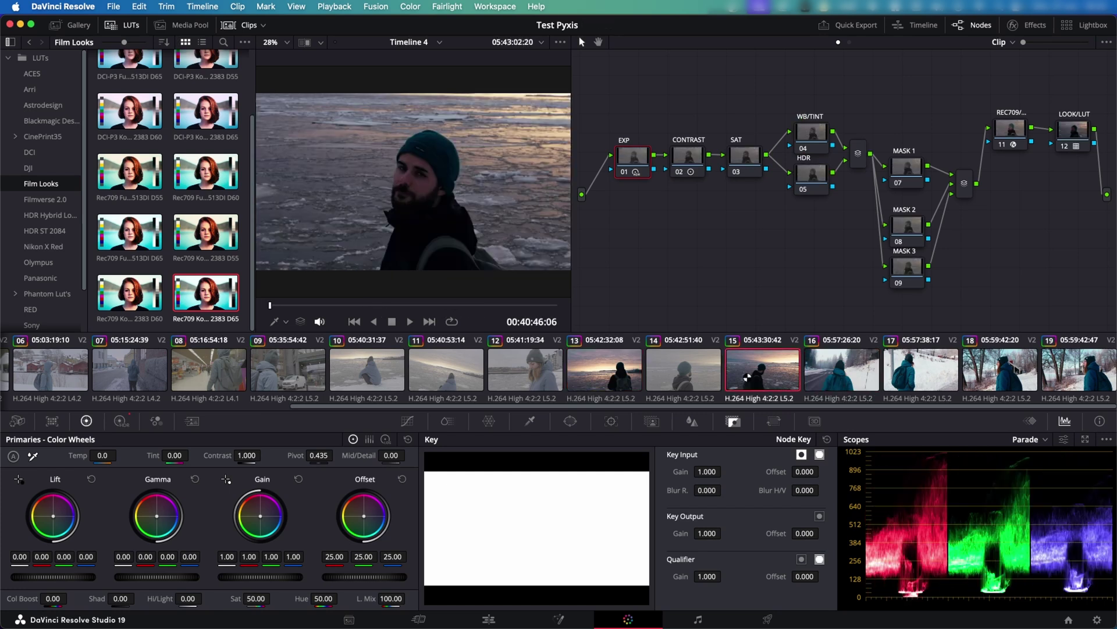
# Copy the grade from clip 15 to clip 14 and play back the result
pyautogui.click(680, 374)
pyautogui.middleClick(756, 373)
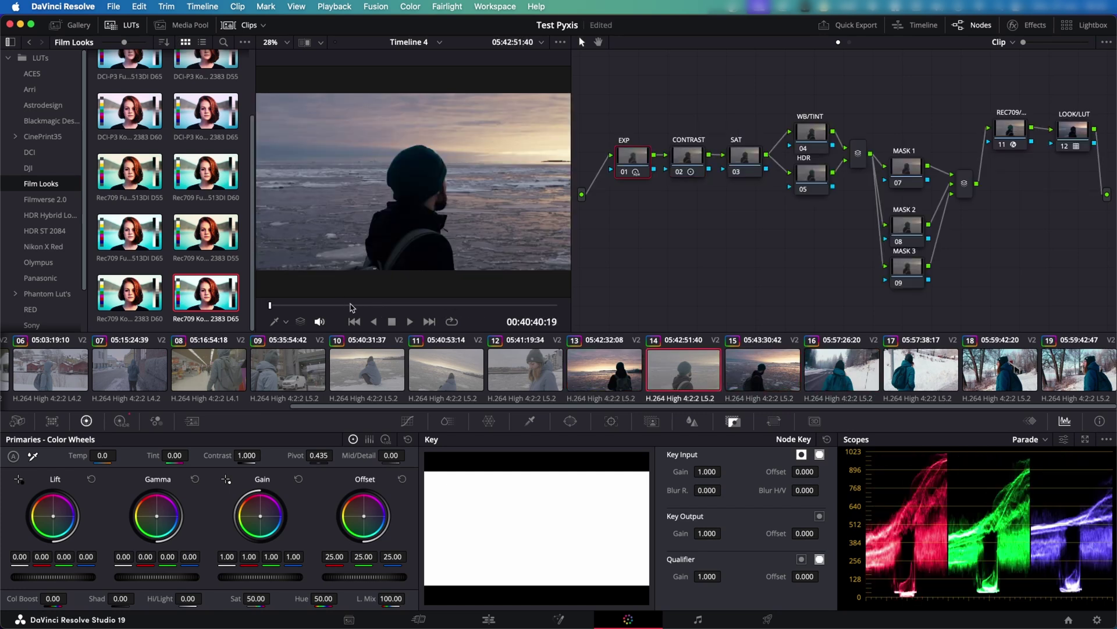
pyautogui.click(410, 321)
# Copy the grade from clip 13 to clip 9 and review another frame full screen with the LUT browser hidden
pyautogui.click(291, 375)
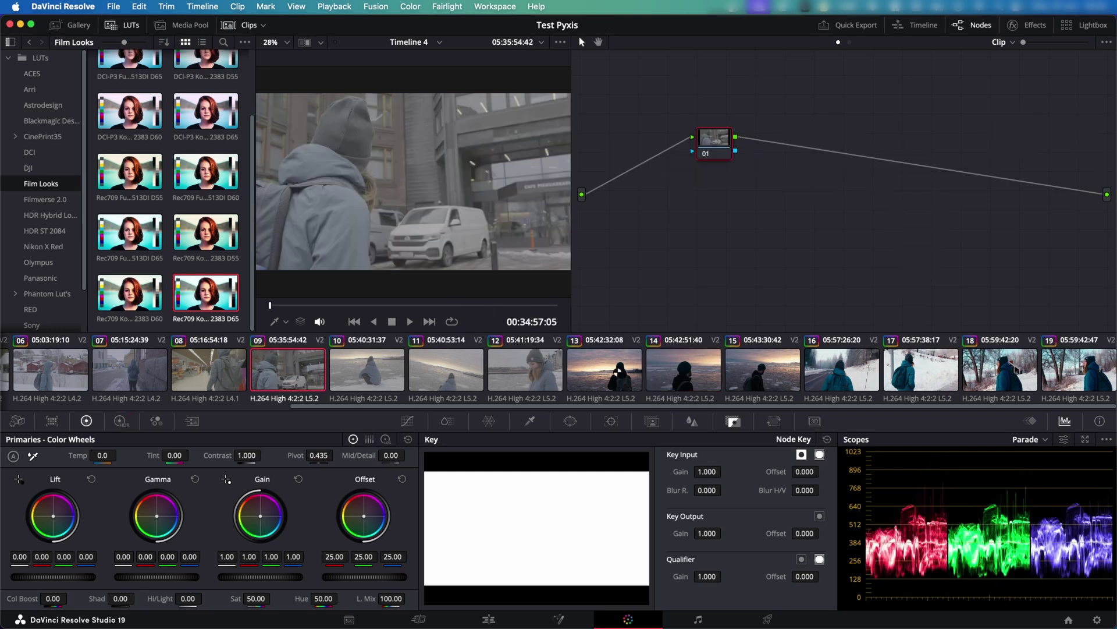
pyautogui.middleClick(618, 371)
pyautogui.moveTo(371, 305); pyautogui.dragTo(414, 306)
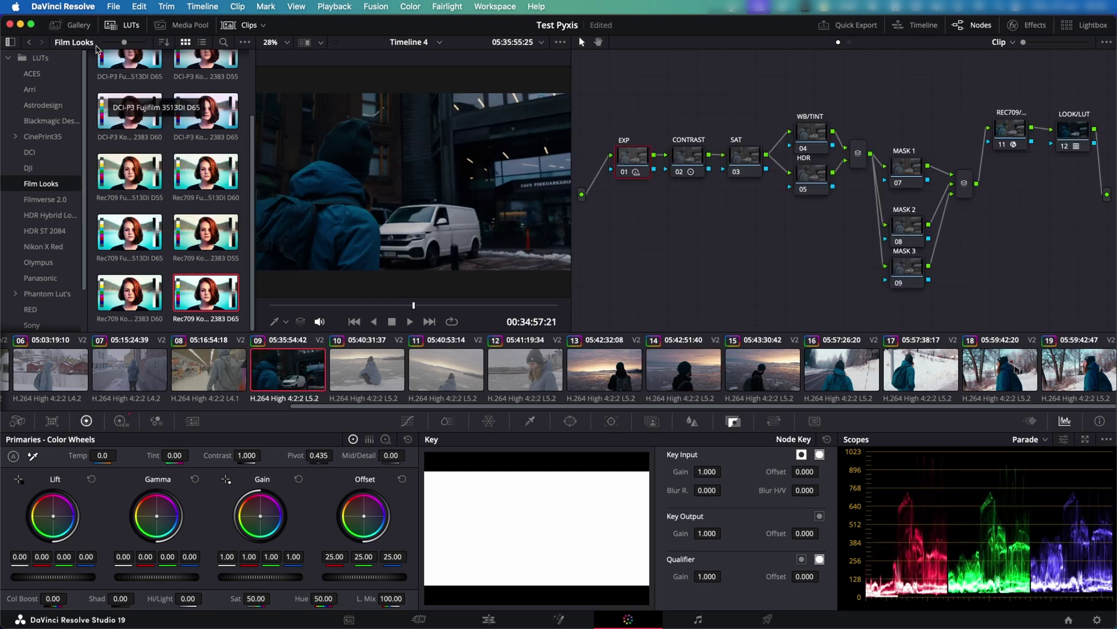
pyautogui.click(113, 25)
pyautogui.press('super+f')
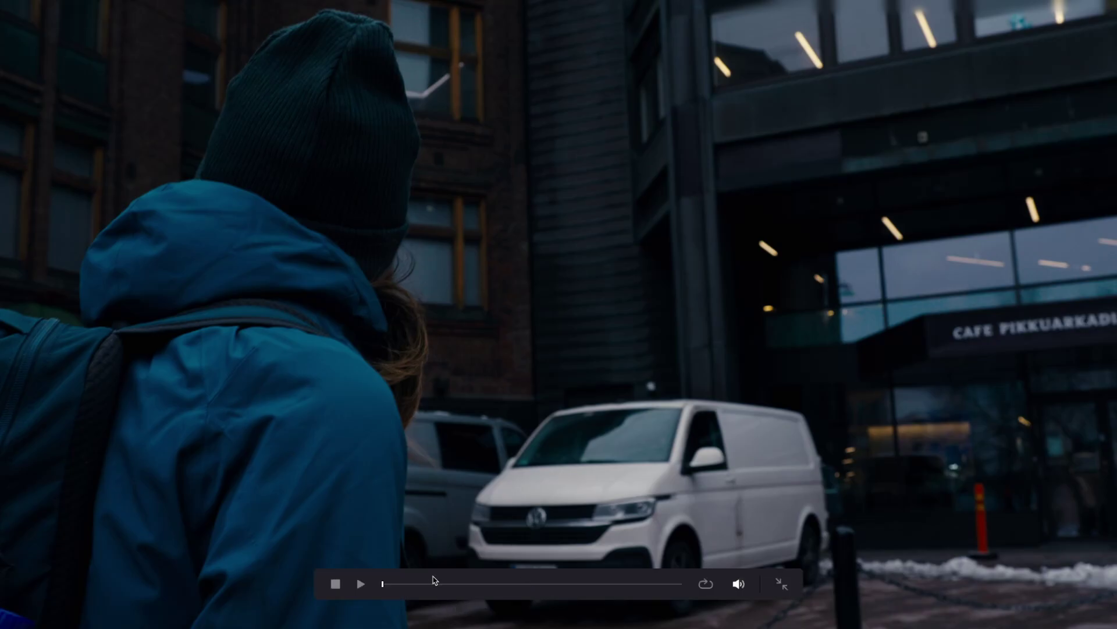
pyautogui.press('super+f')
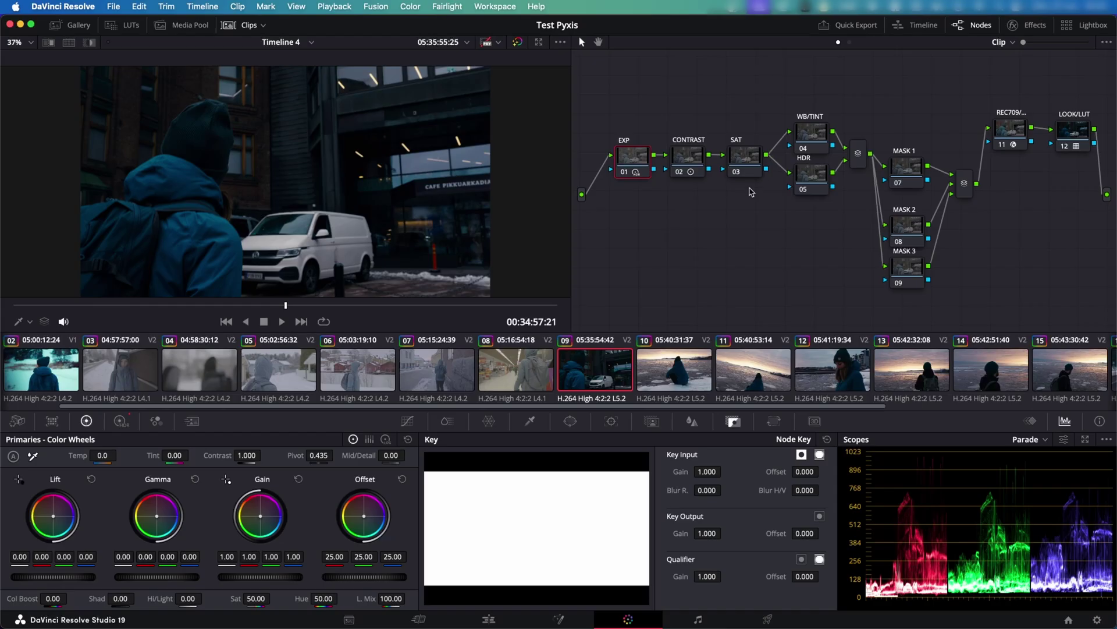
# Set the global HDR exposure of clip 9's EXP node to -0.30 and review the result full screen
pyautogui.click(121, 422)
pyautogui.moveTo(348, 555); pyautogui.dragTo(367, 555)
pyautogui.press('super+f')
pyautogui.press('super+f')
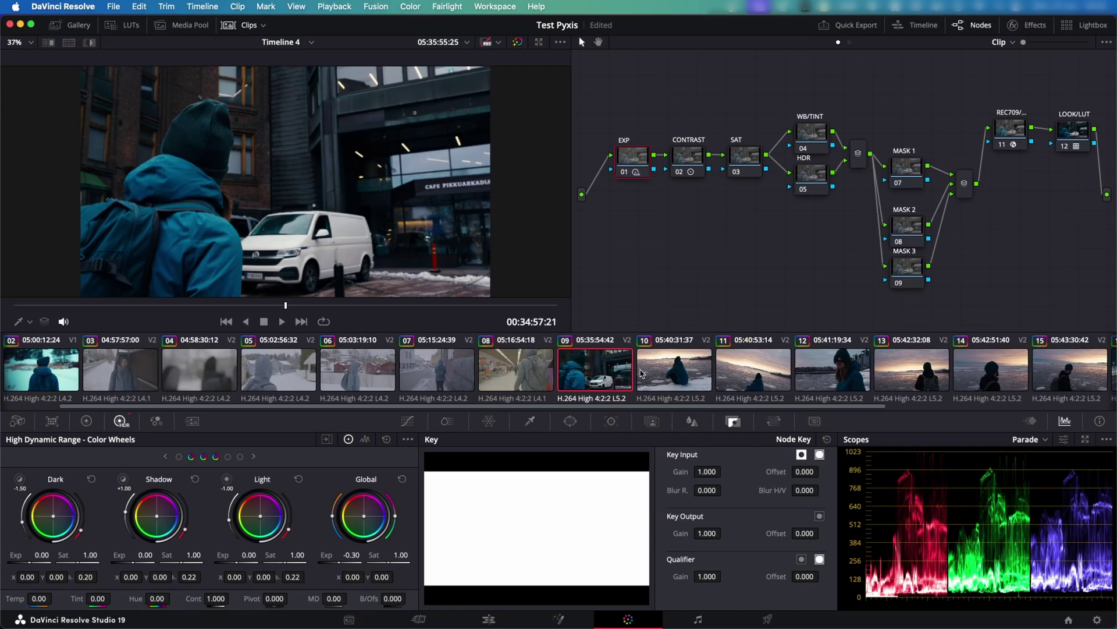
# Apply the same node tree to clips 8, 7 and 6, checking them at other frames
pyautogui.click(517, 371)
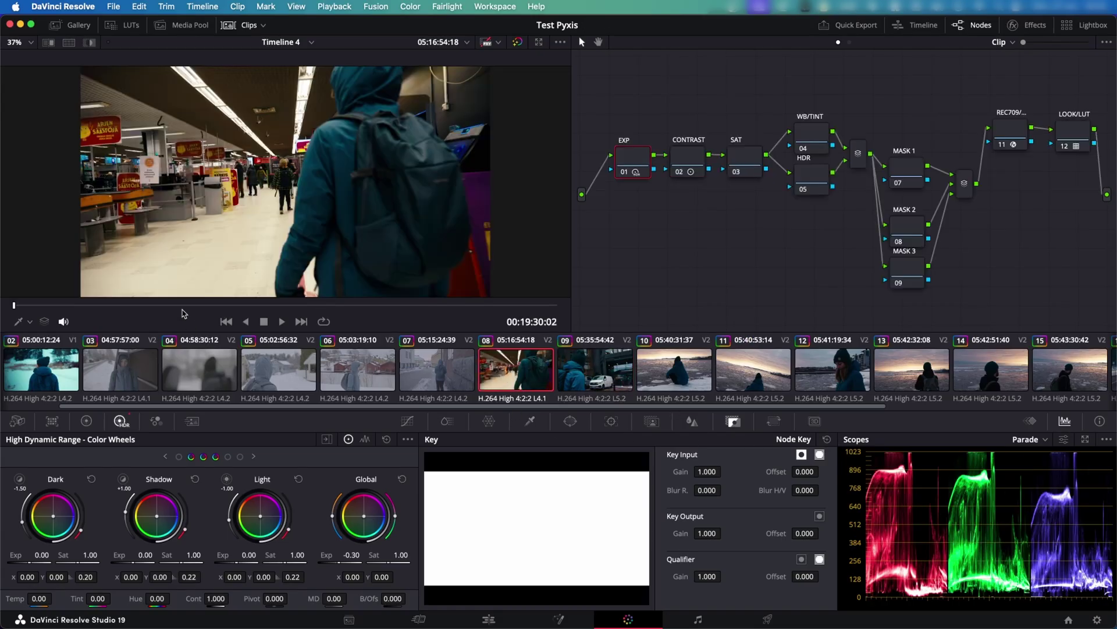
pyautogui.moveTo(233, 305); pyautogui.dragTo(298, 306)
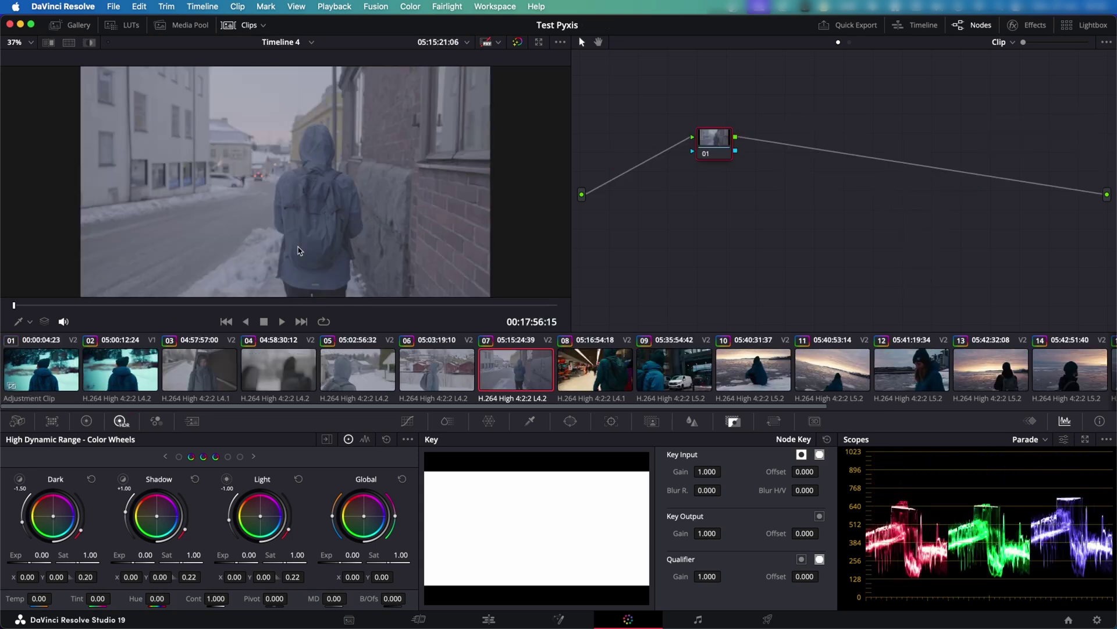
pyautogui.moveTo(217, 305); pyautogui.dragTo(349, 306)
pyautogui.press('Up')
pyautogui.middleClick(557, 371)
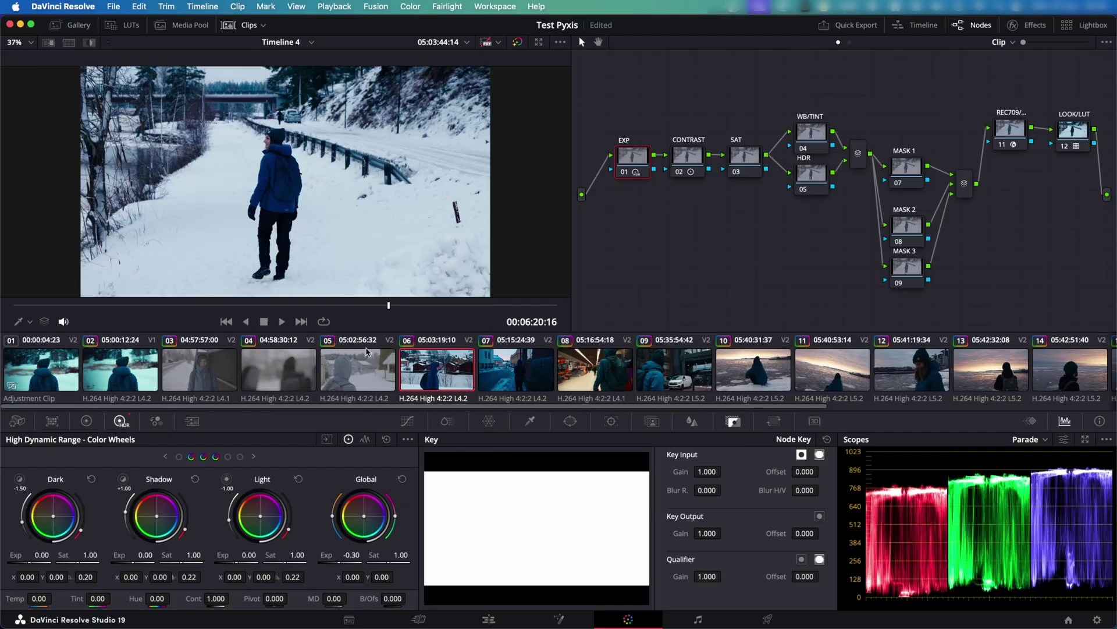
# Copy the grade from clip 6 to clip 5 and check it at another frame
pyautogui.click(368, 352)
pyautogui.middleClick(422, 375)
pyautogui.click(285, 307)
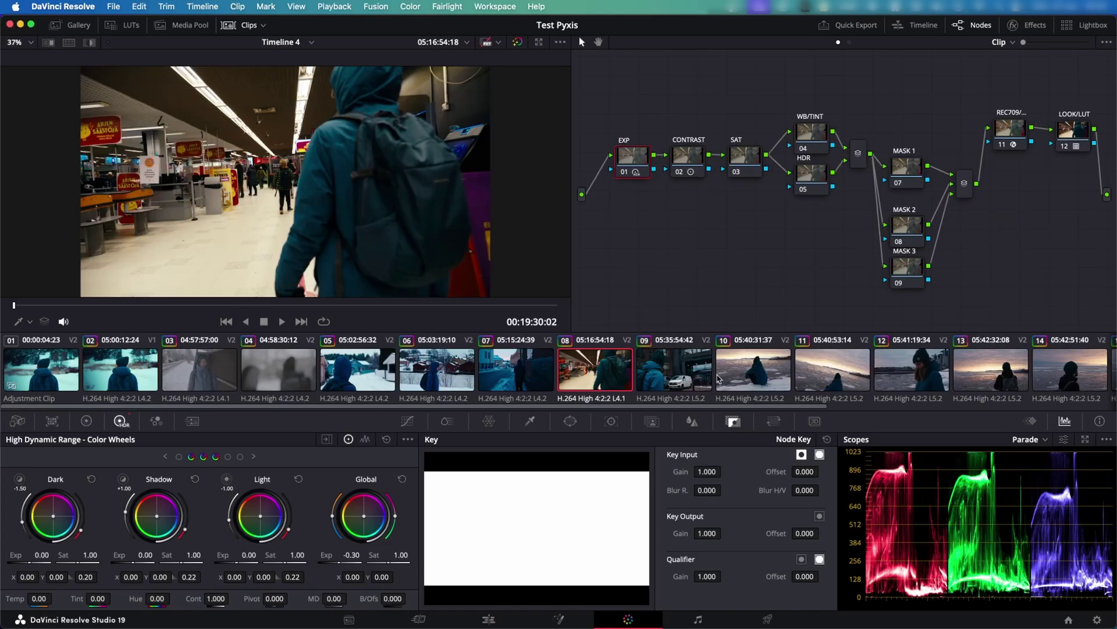
# Apply the same node tree to clips 4 and 3 and check each at another frame
pyautogui.click(358, 372)
pyautogui.click(279, 372)
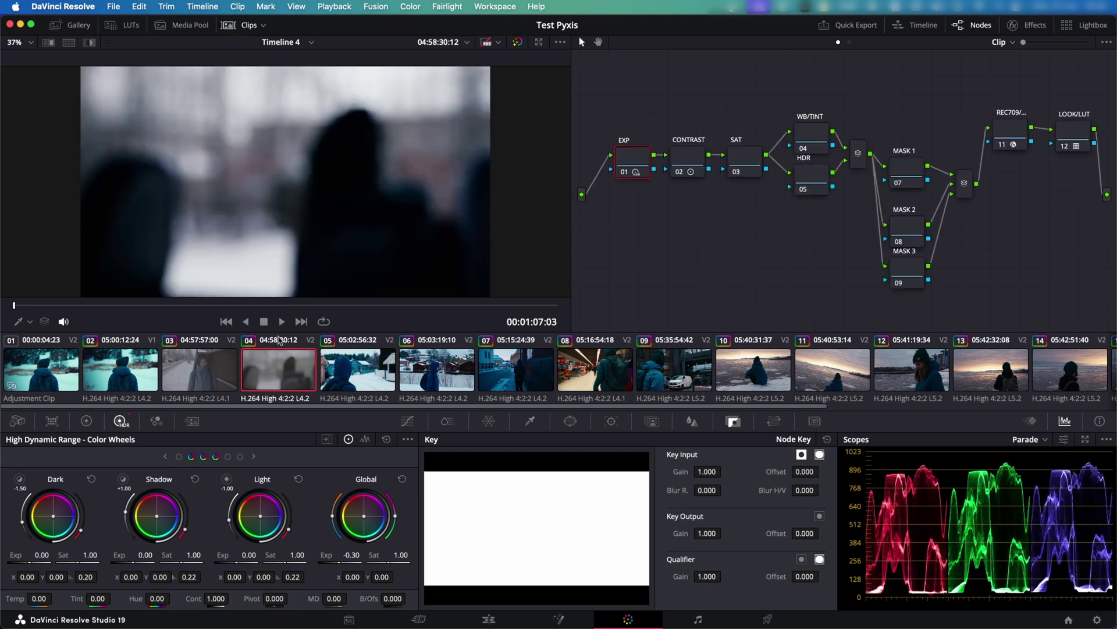
pyautogui.moveTo(252, 304); pyautogui.dragTo(338, 304)
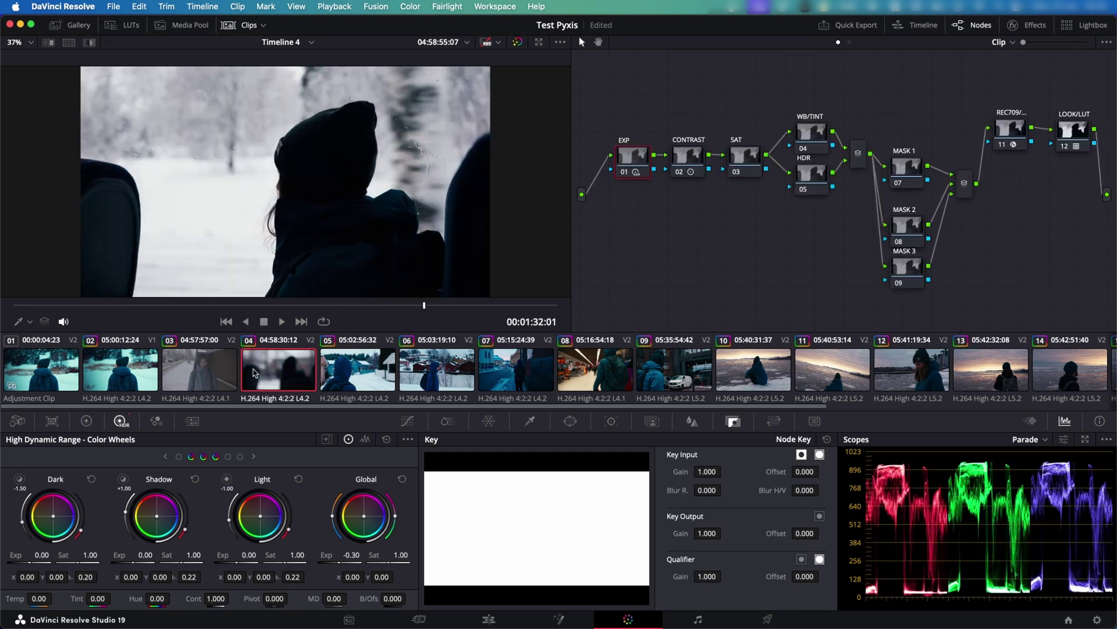
pyautogui.click(224, 372)
pyautogui.moveTo(214, 305); pyautogui.dragTo(313, 305)
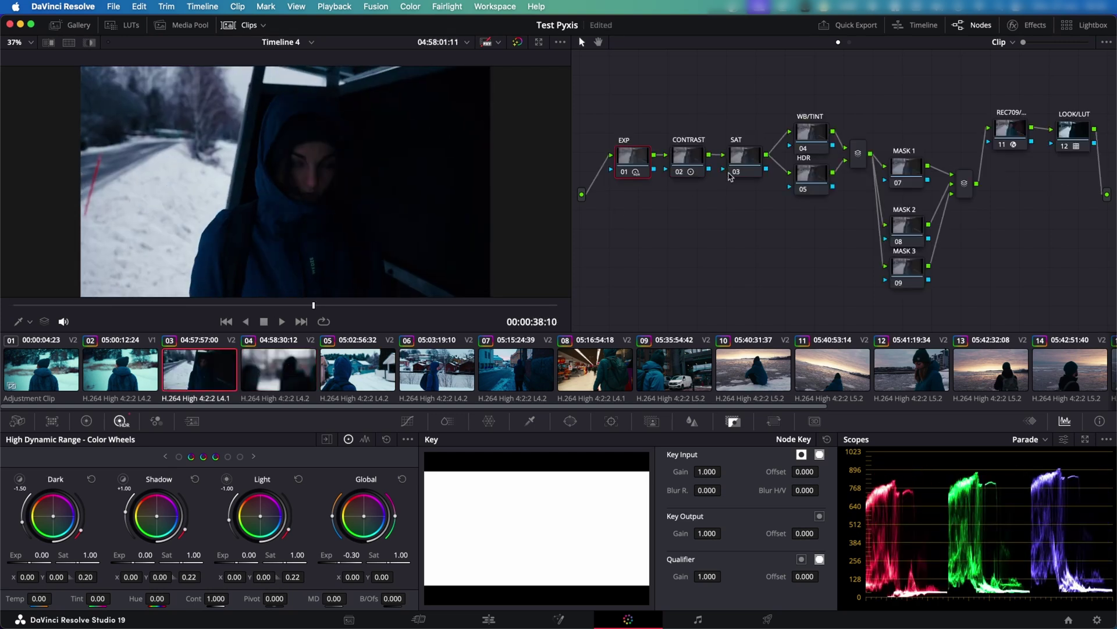
pyautogui.click(636, 172)
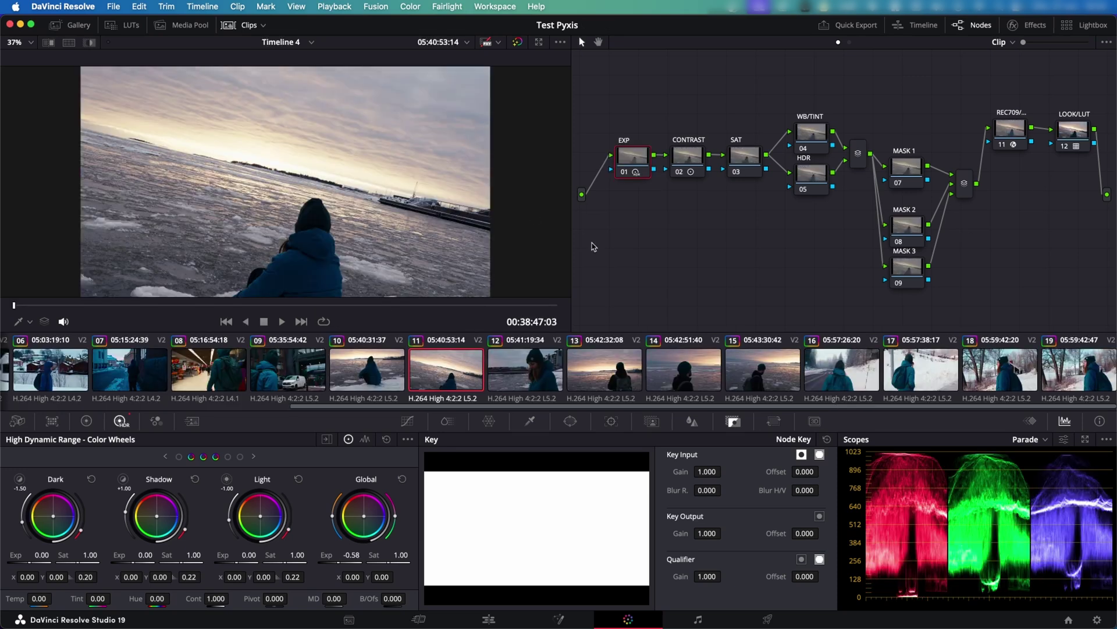
# On clip 11, set the HDR node's Light exposure to -0.45 and raise the EXP node's global exposure
pyautogui.click(818, 186)
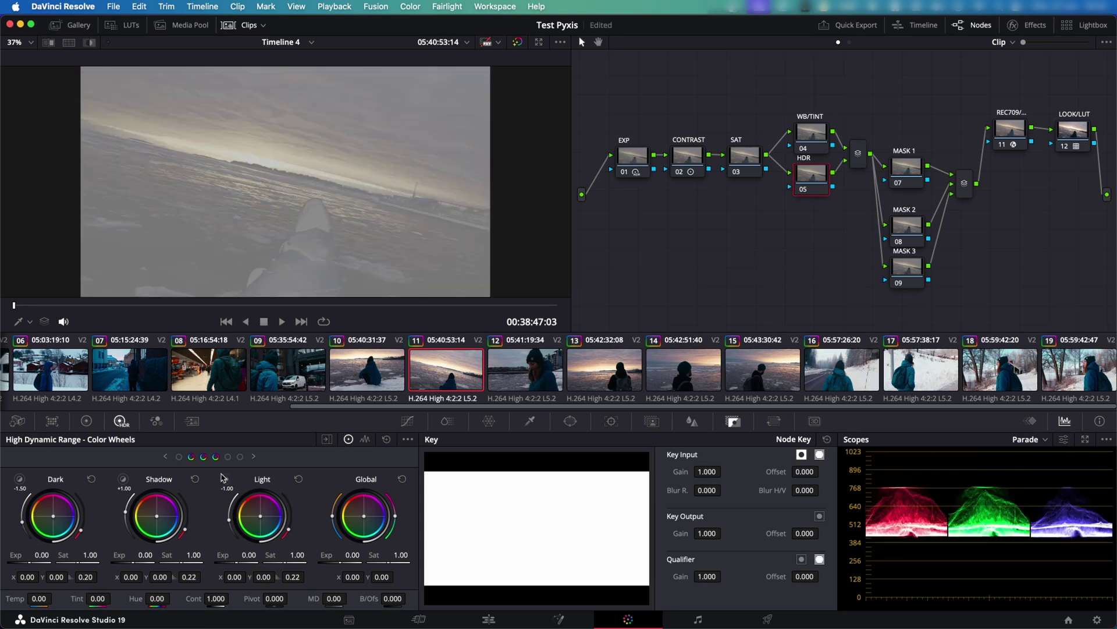
pyautogui.moveTo(247, 557); pyautogui.dragTo(221, 556)
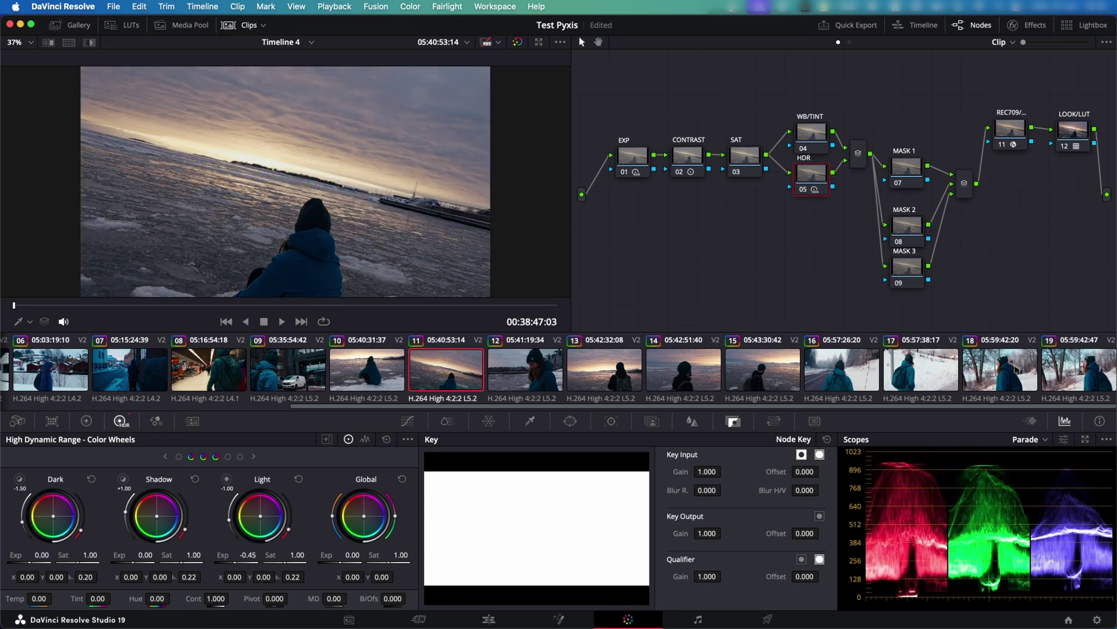
pyautogui.click(632, 158)
pyautogui.moveTo(350, 557); pyautogui.dragTo(407, 552)
# Bring up the primary color wheels for clip 11's SAT node
pyautogui.click(745, 158)
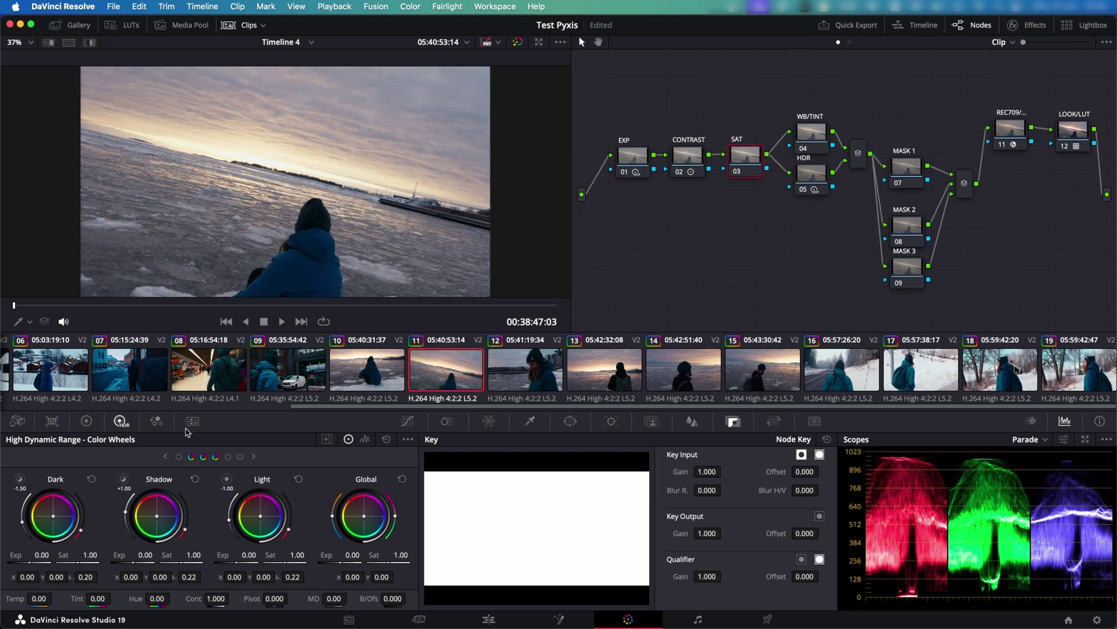
pyautogui.click(86, 420)
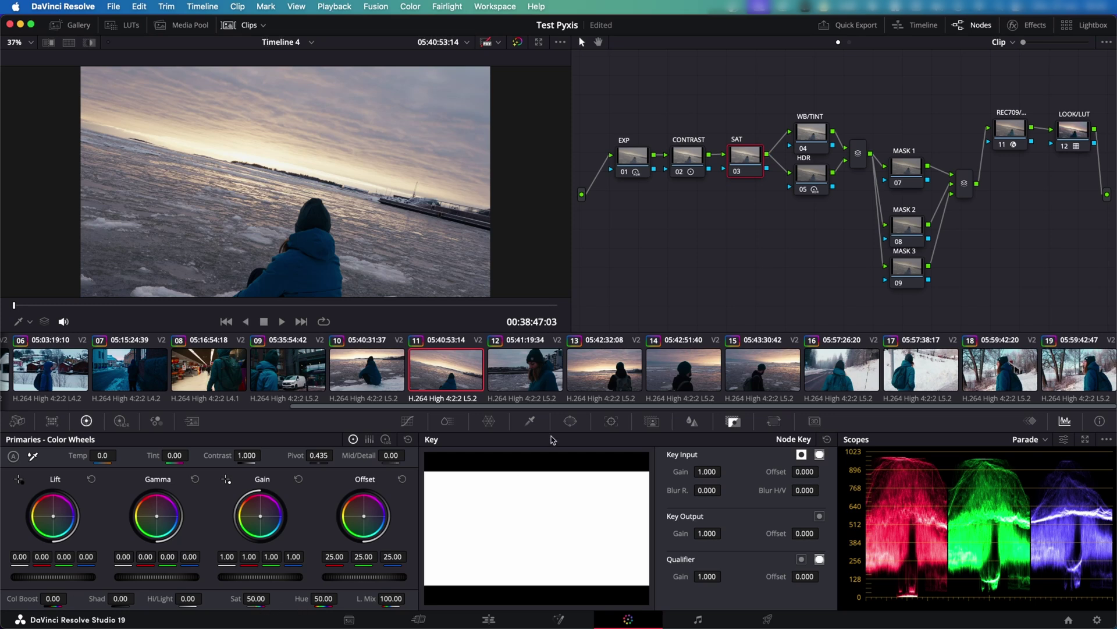
# Review clip 19's finished grade at another frame, viewing it full screen twice
pyautogui.click(1078, 373)
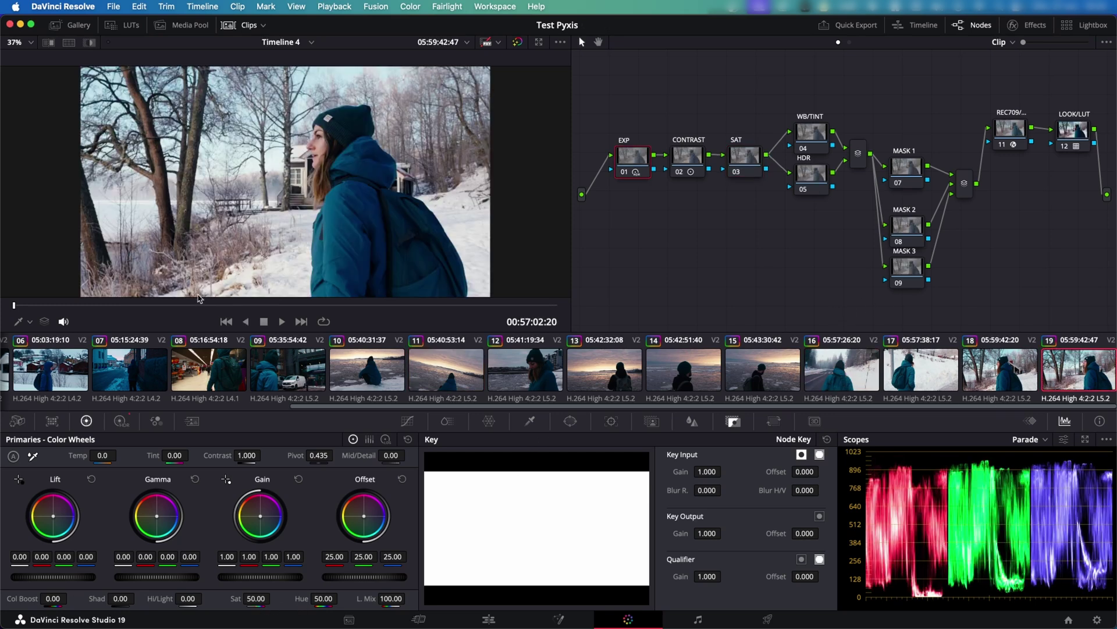
pyautogui.moveTo(205, 305); pyautogui.dragTo(163, 314)
pyautogui.press('super+f')
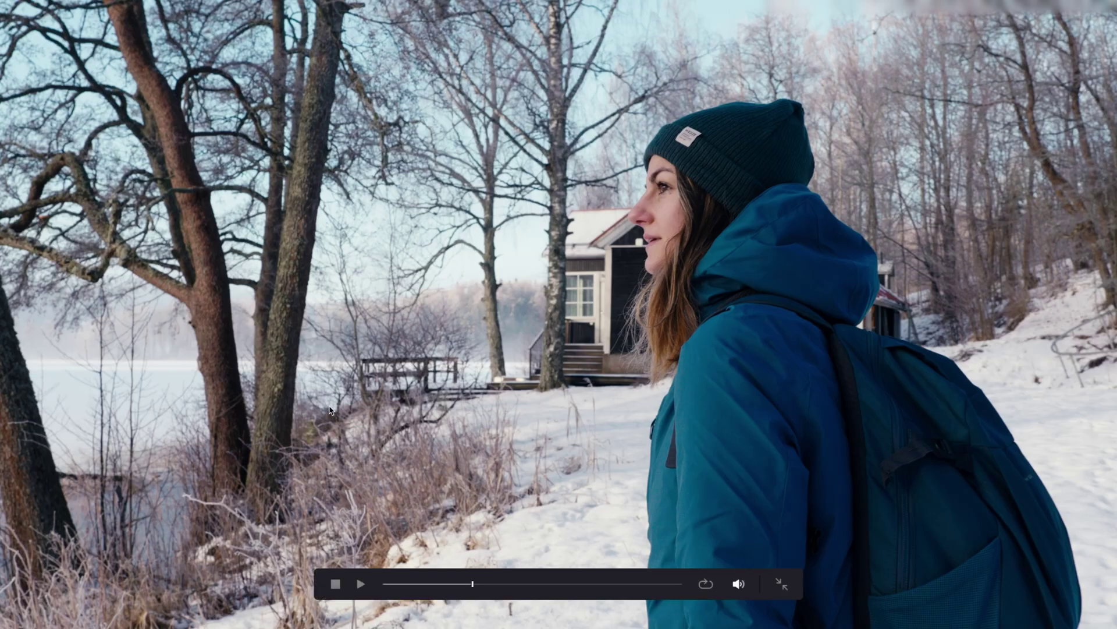
pyautogui.press('super+f')
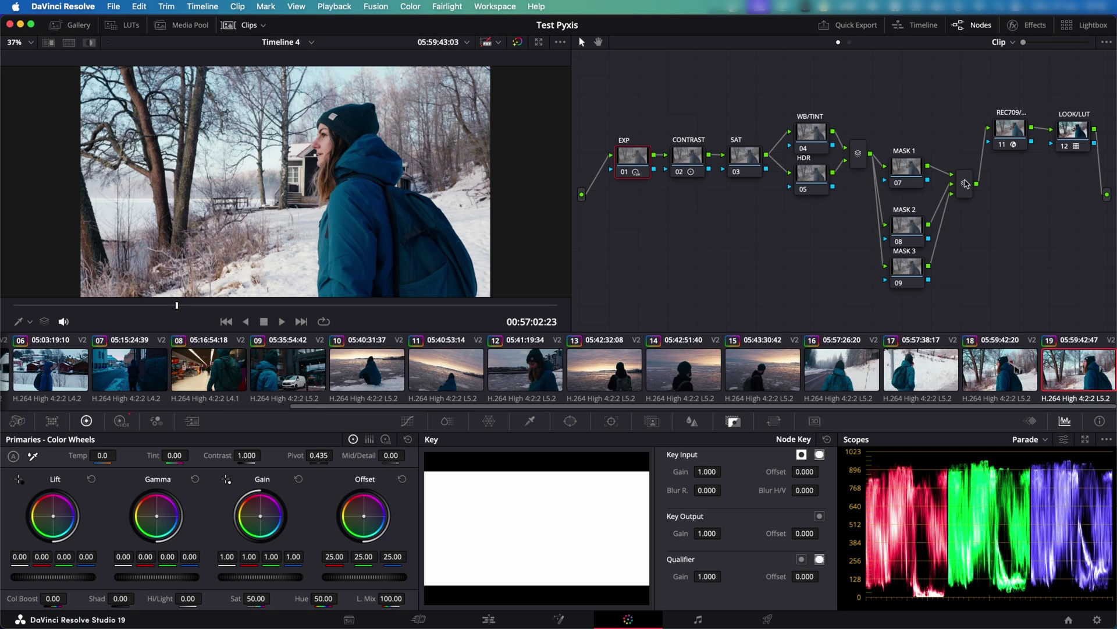
pyautogui.press('super+f')
pyautogui.press('super+f')
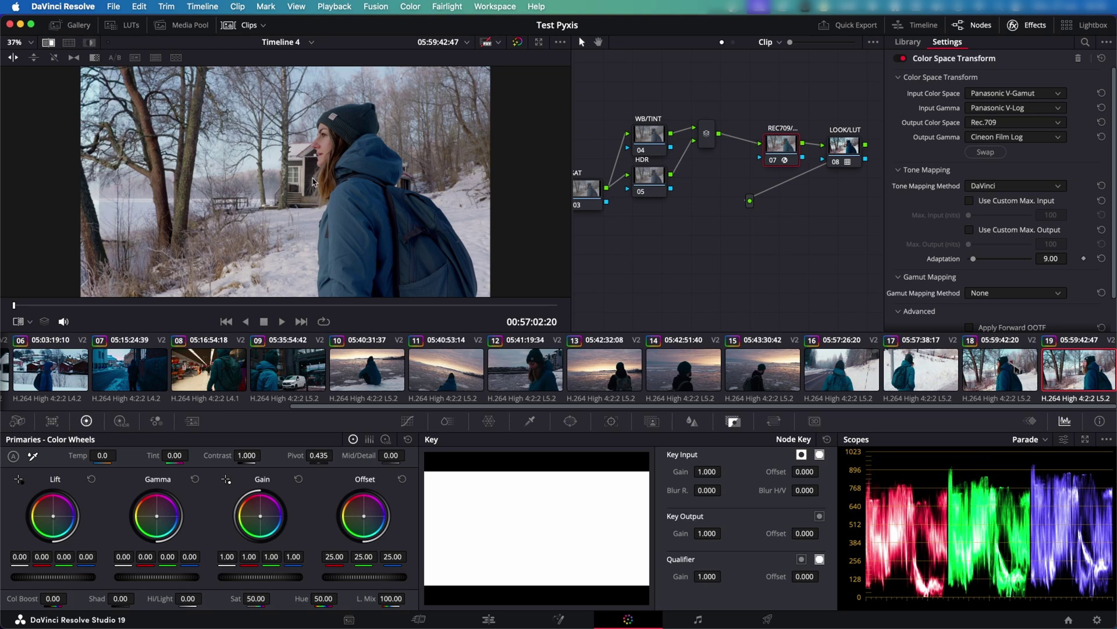
# Move the reference wipe across clip 19 to compare the two looks and view the comparison full screen
pyautogui.moveTo(416, 164); pyautogui.dragTo(299, 228)
pyautogui.press('super+f')
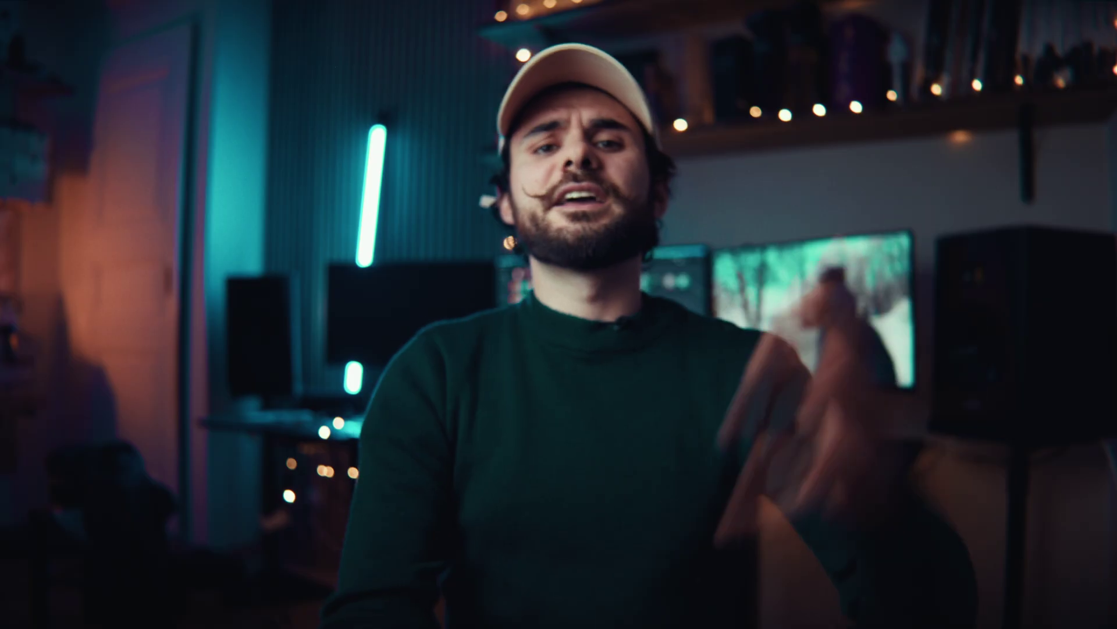